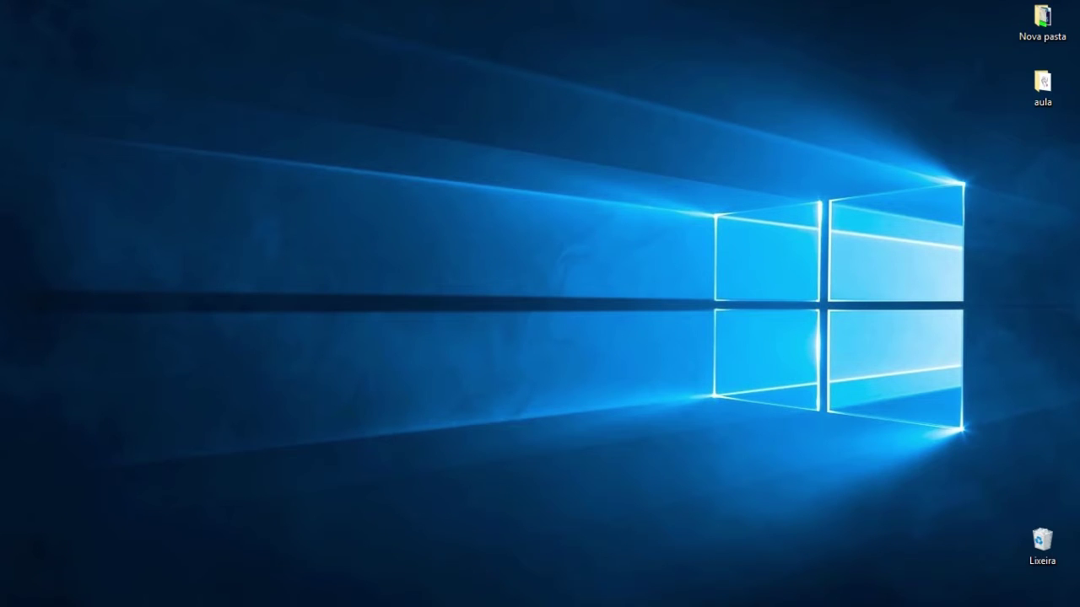
Step: Restore the Photoshop window showing the finished espaco hair salon logo
click(1061, 348)
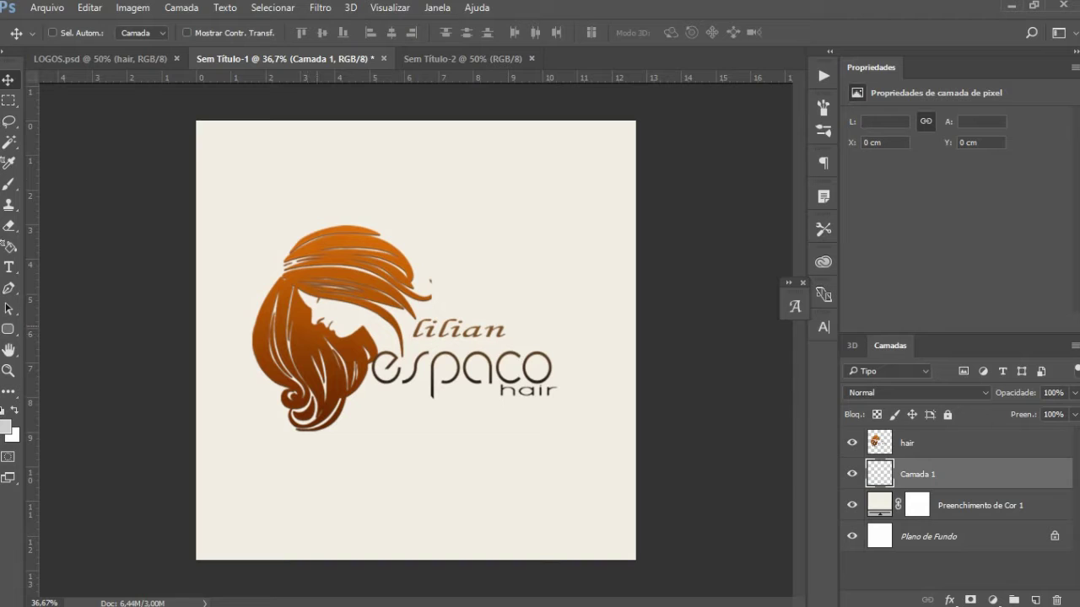
Step: Close the blank Sem Título-2 and create a white 1000 × 1000 px, 300 ppi document
click(462, 58)
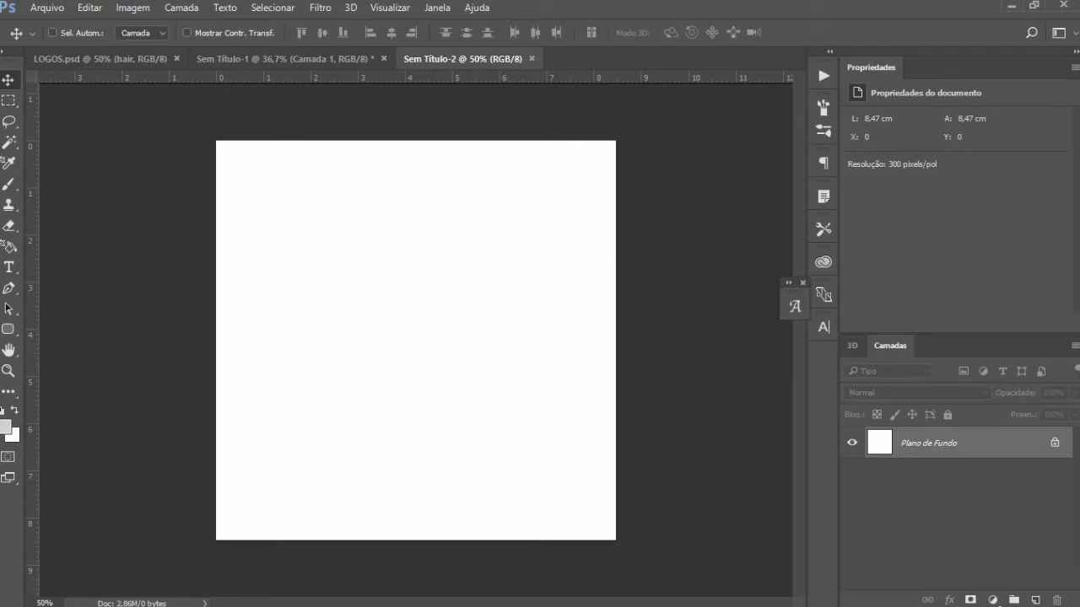
click(531, 58)
click(47, 7)
click(55, 25)
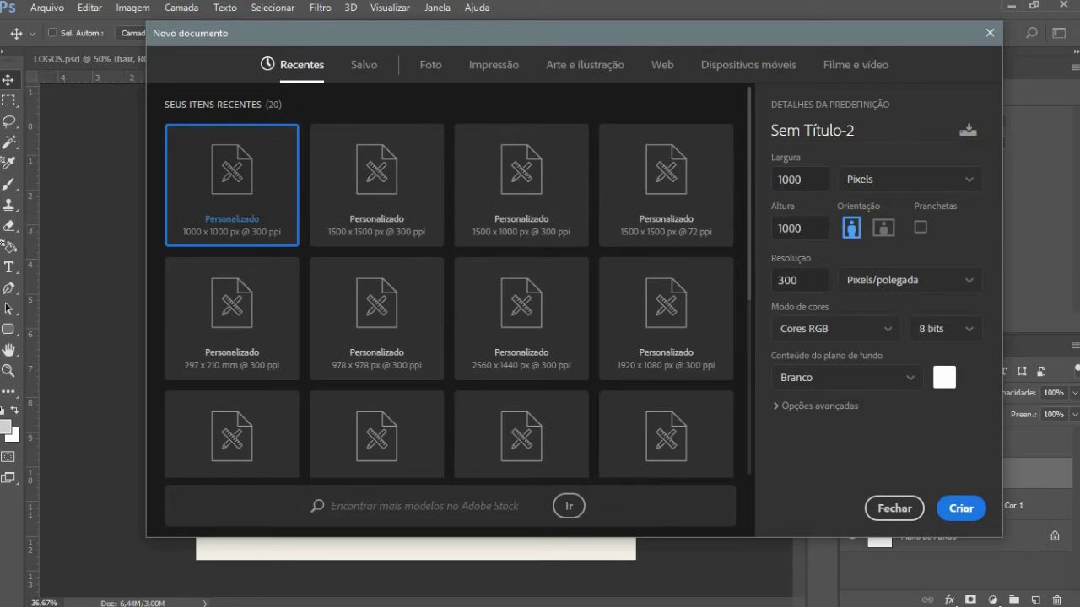
click(961, 508)
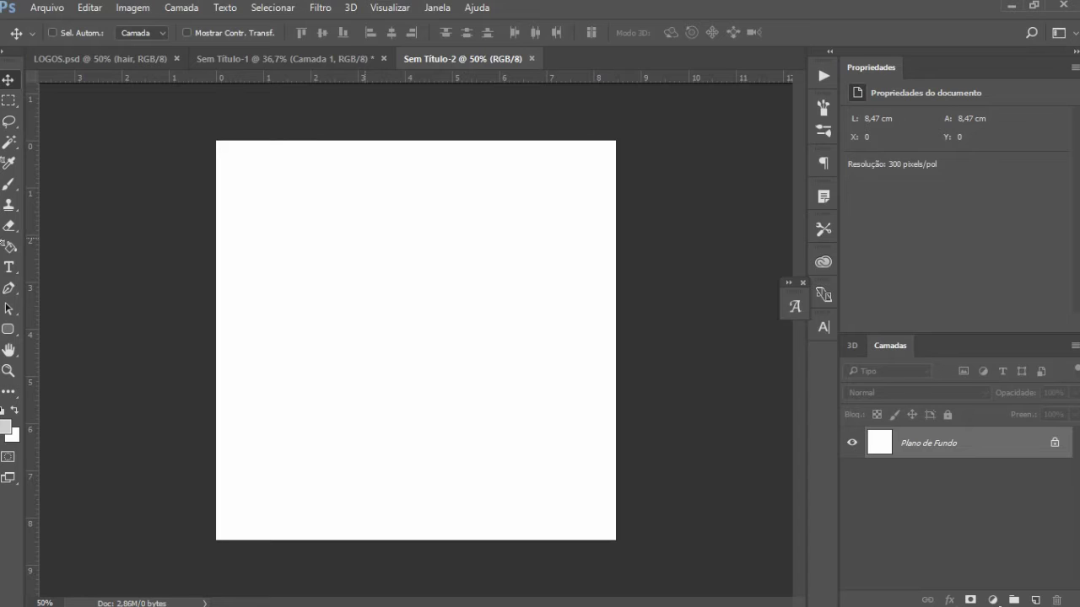
click(285, 58)
click(462, 58)
Step: Study the Sem Título-1 reference logo, then minimise Photoshop to reach the desktop
click(287, 58)
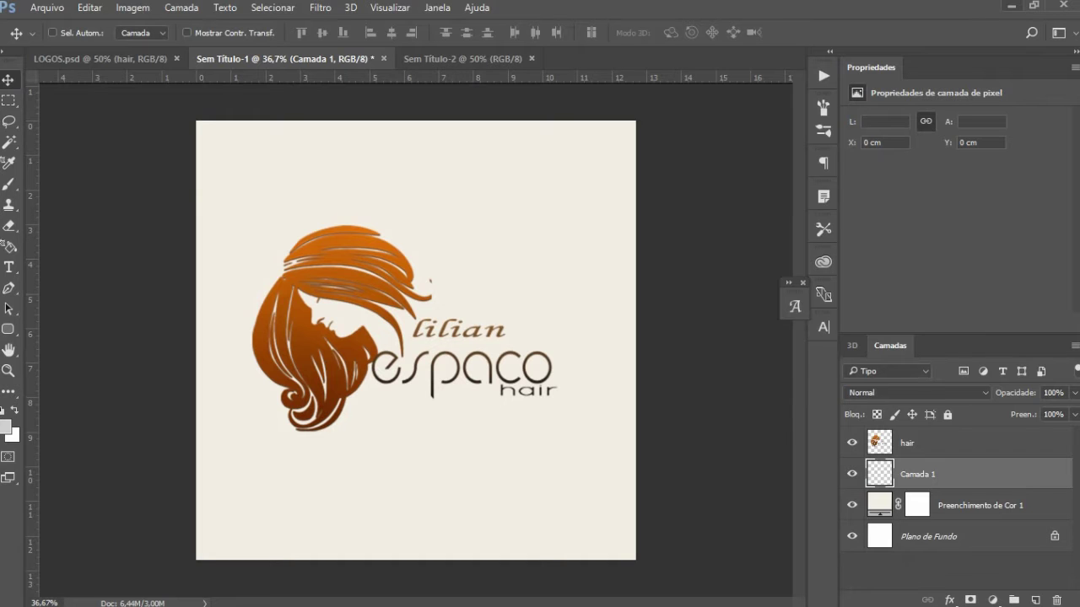
click(1010, 5)
Step: Open the Nova pasta folder maximised to show the CABELEIREIRO image and LOGOS PSD
double_click(1043, 87)
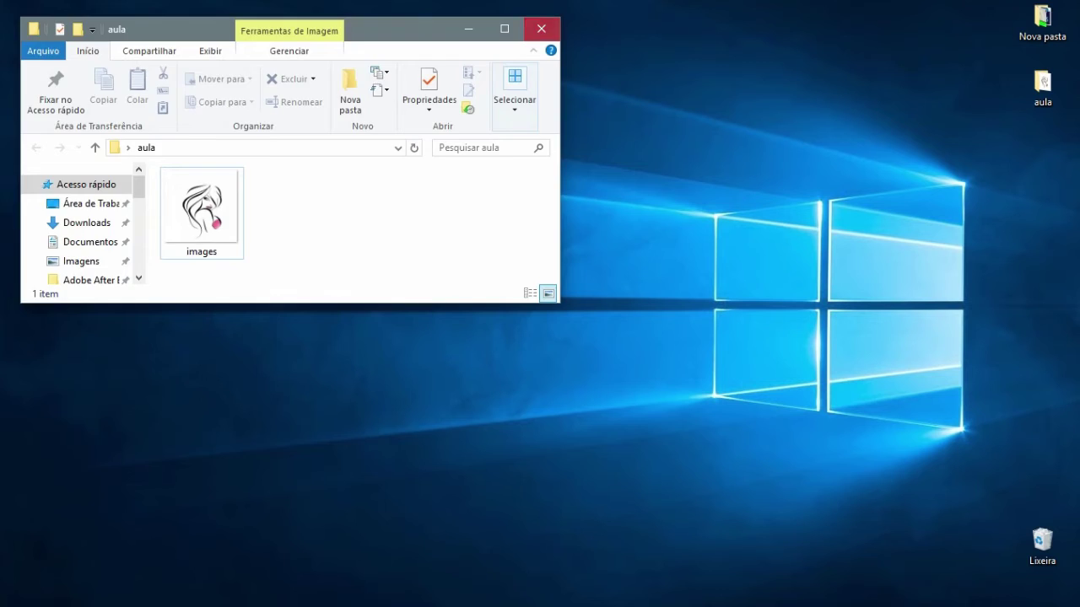
click(541, 29)
double_click(1043, 19)
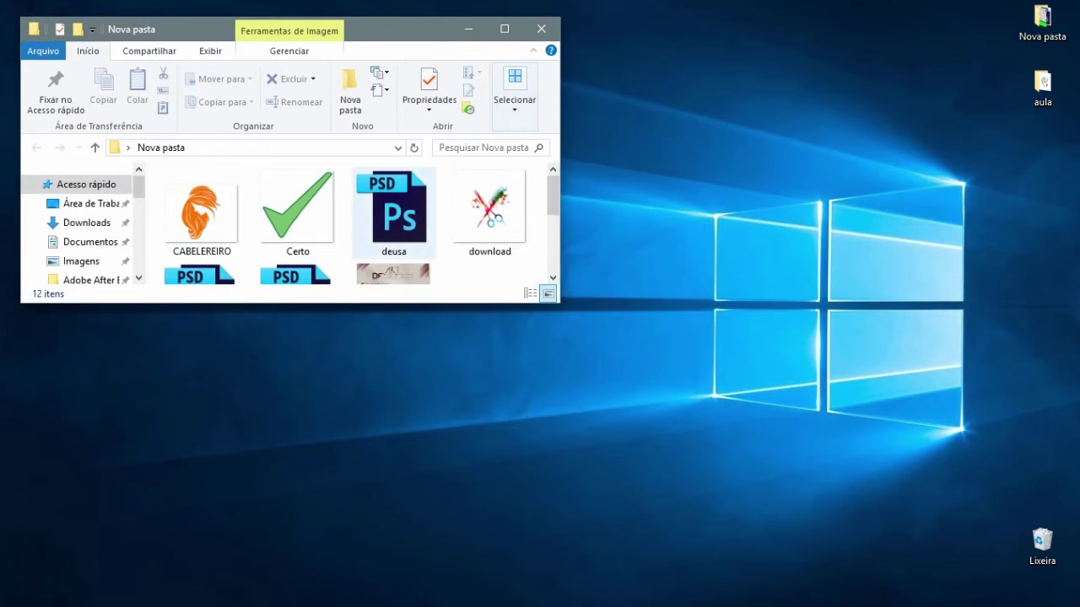
scroll(363, 206, down, 3)
scroll(358, 207, up, 2)
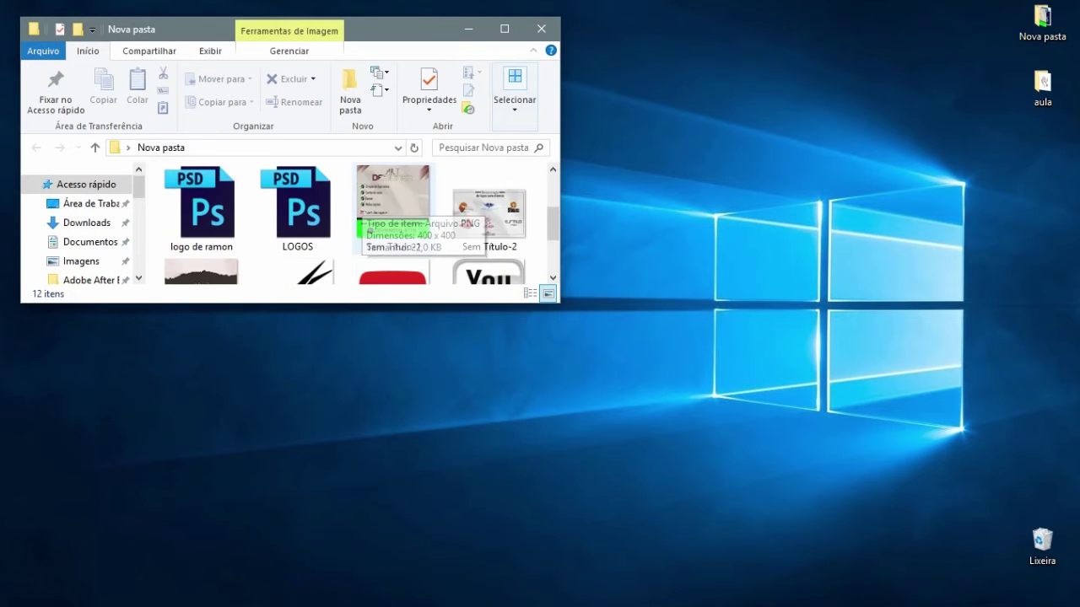
scroll(397, 219, up, 2)
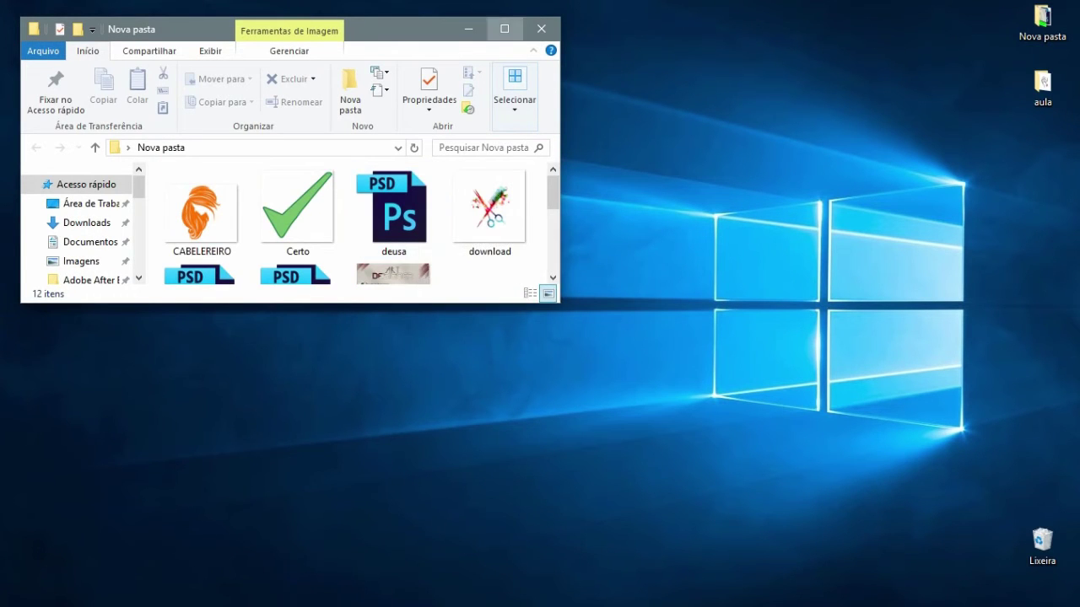
click(504, 29)
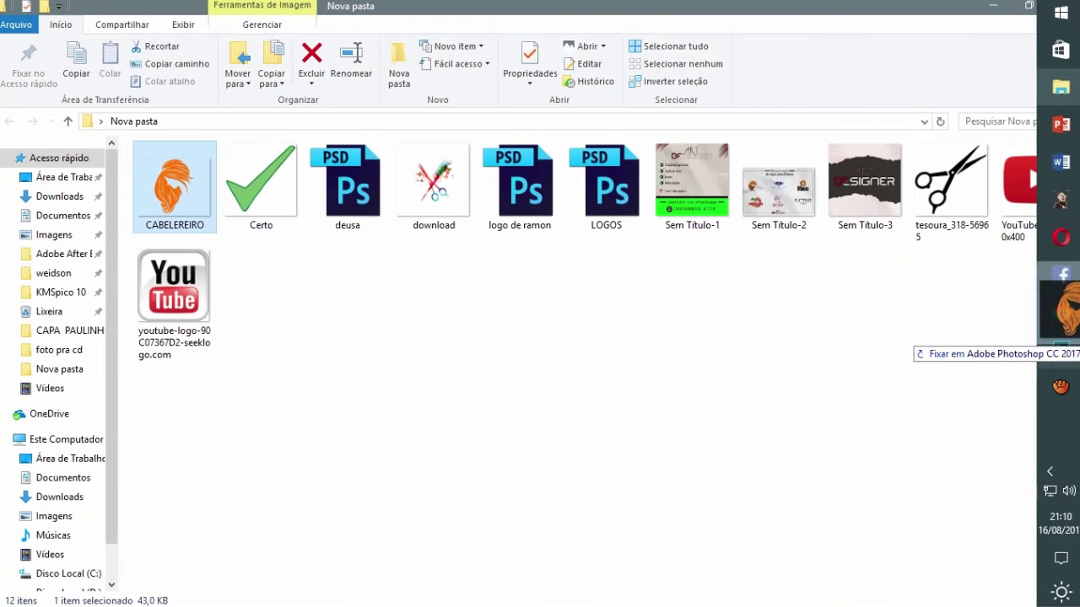
click(1061, 349)
Step: Place the CABELEREIRO hair image, scale it to about 30% (2.73 × 3.84 cm), and move it left
mouse_move(1061, 348)
mouse_down()
mouse_move(477, 66)
mouse_move(416, 340)
mouse_up()
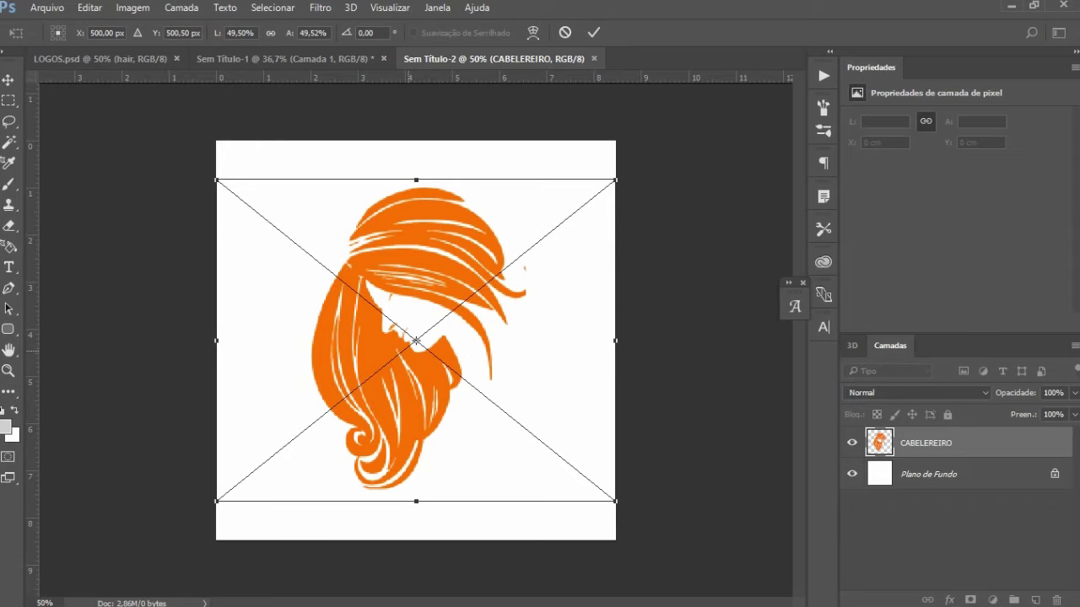
key(Return)
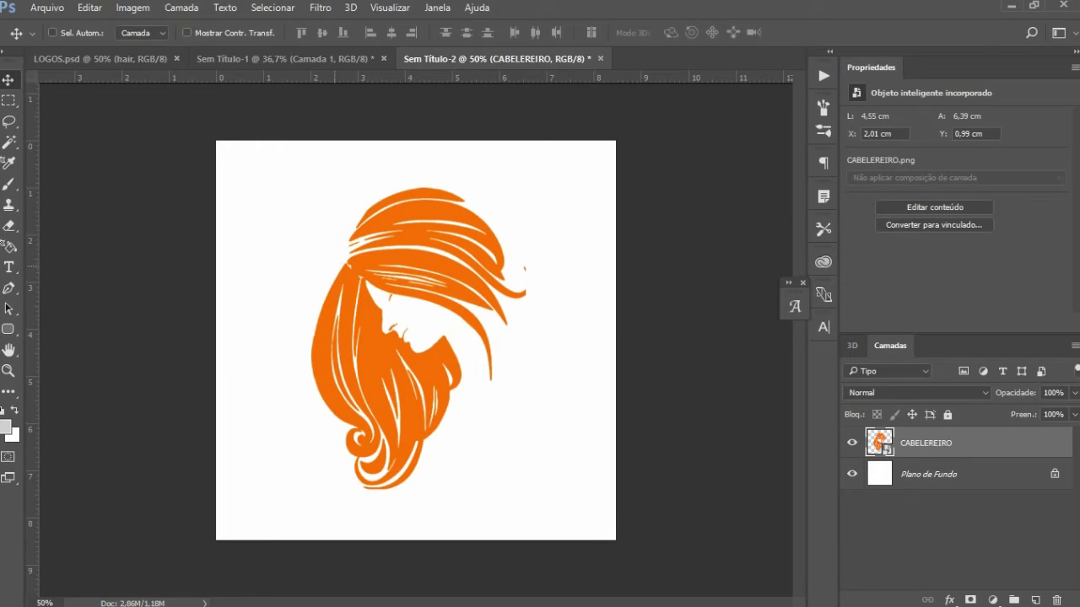
drag(477, 283, 422, 279)
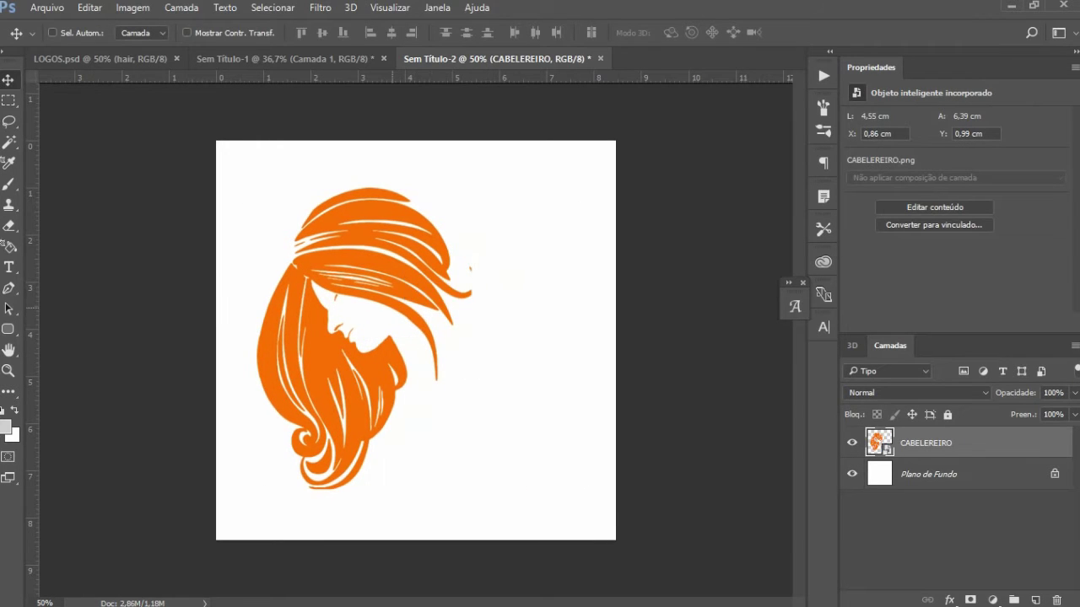
key(ctrl+t)
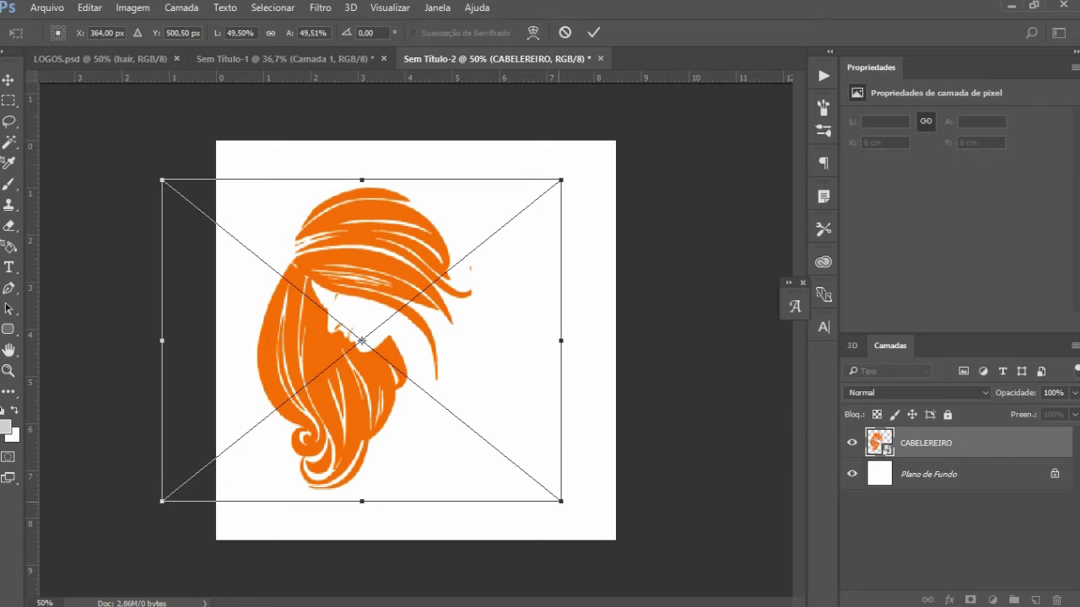
drag(561, 501, 480, 436)
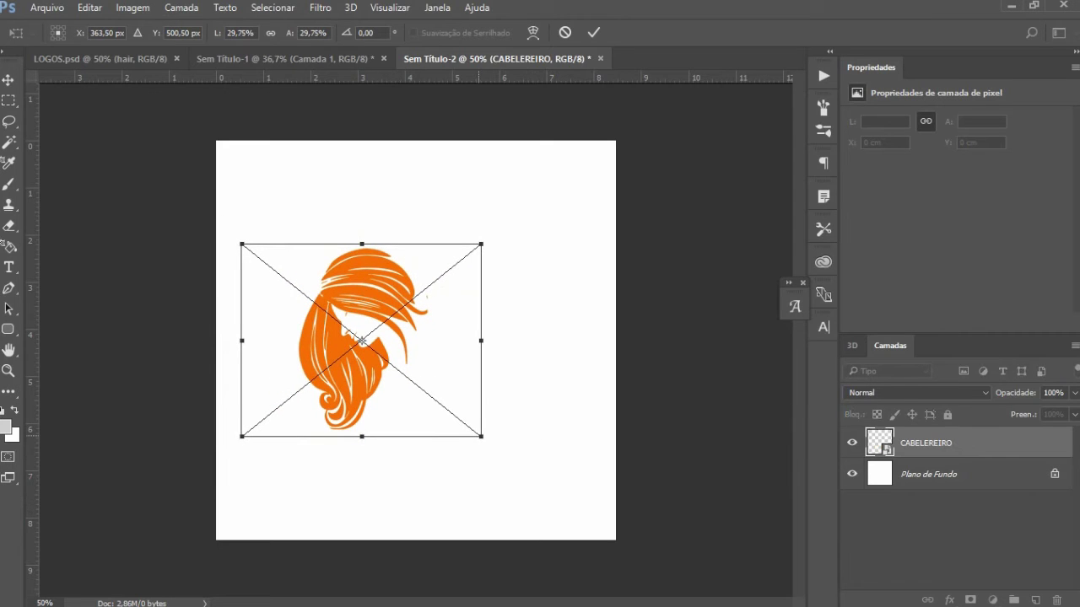
key(Return)
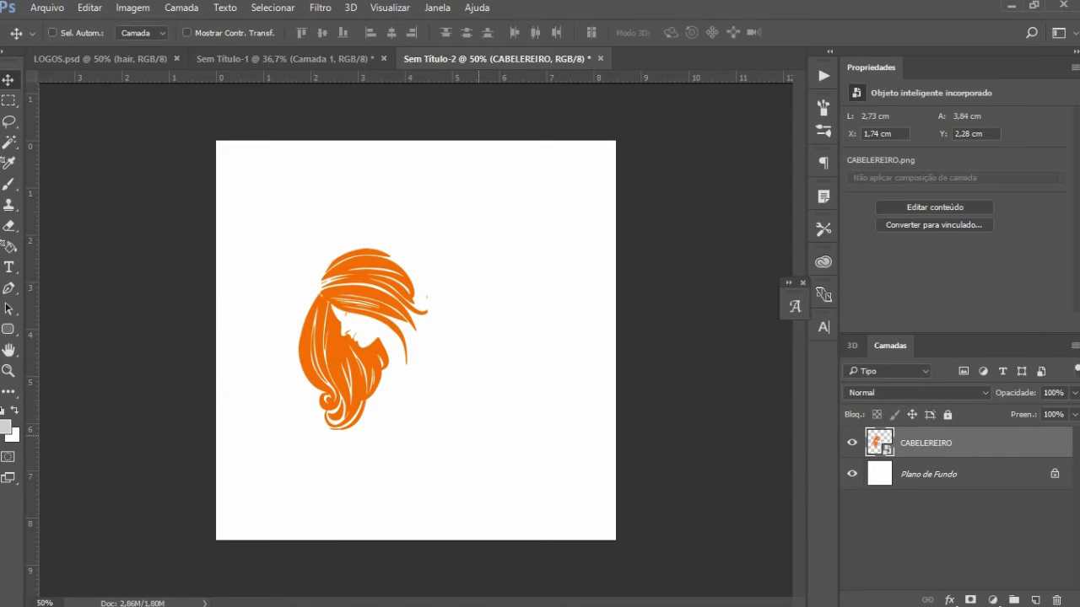
drag(372, 312, 361, 314)
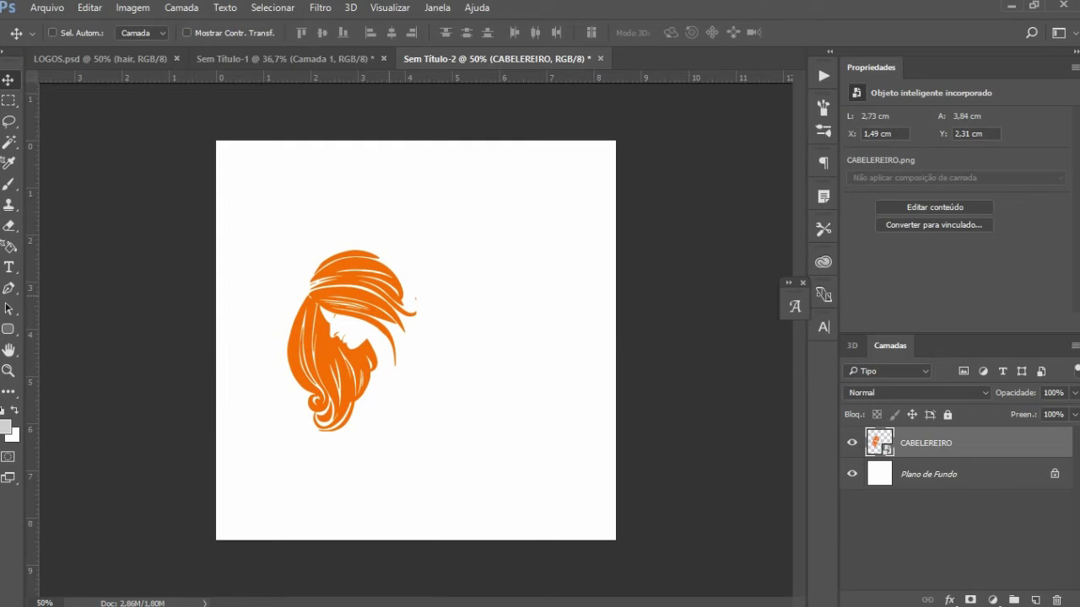
click(8, 266)
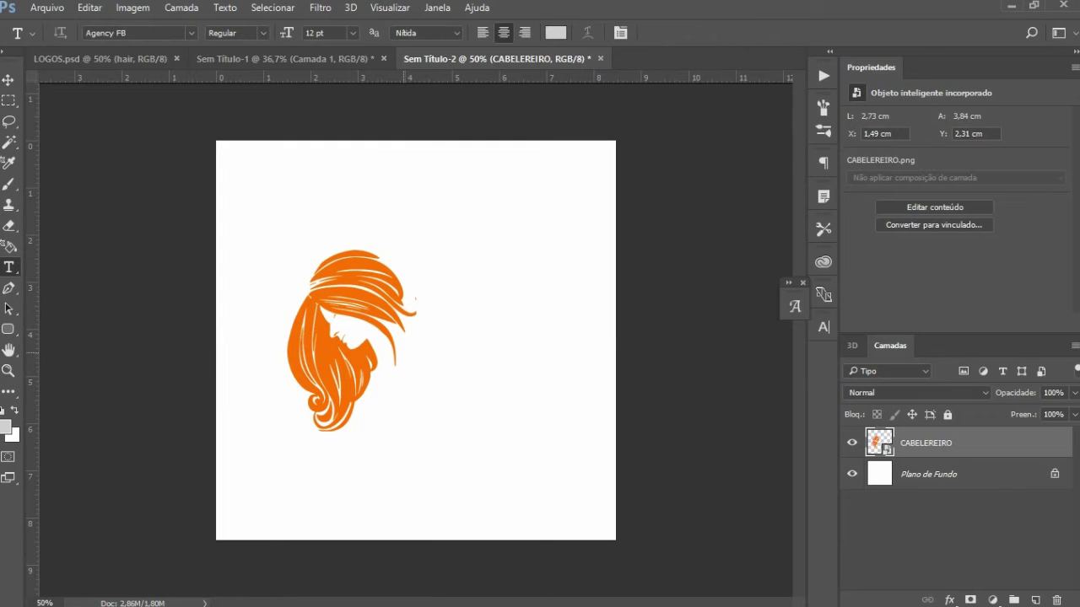
Step: Enlarge the lilian text to 28 pt and capitalise it as Lilian
click(285, 58)
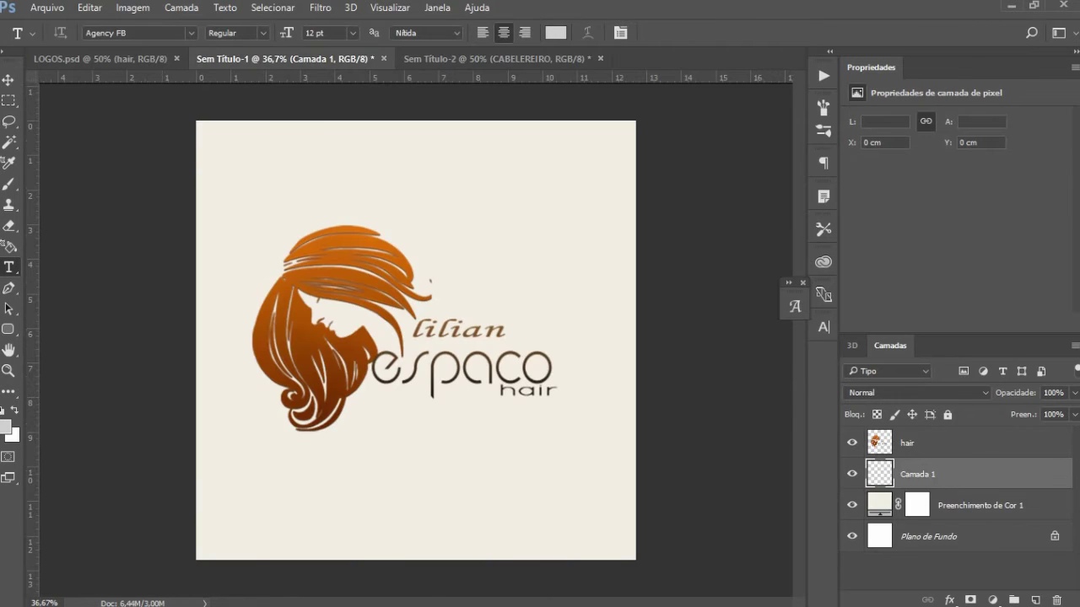
click(498, 59)
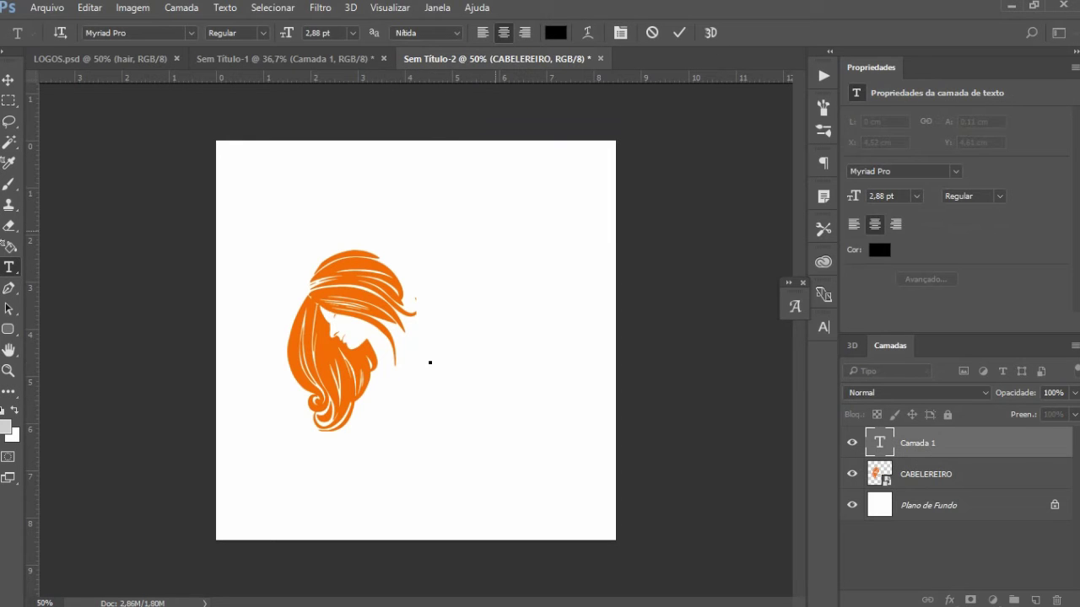
drag(434, 358, 518, 317)
click(439, 338)
key(BackSpace)
text(L)
key(ctrl+a)
click(903, 171)
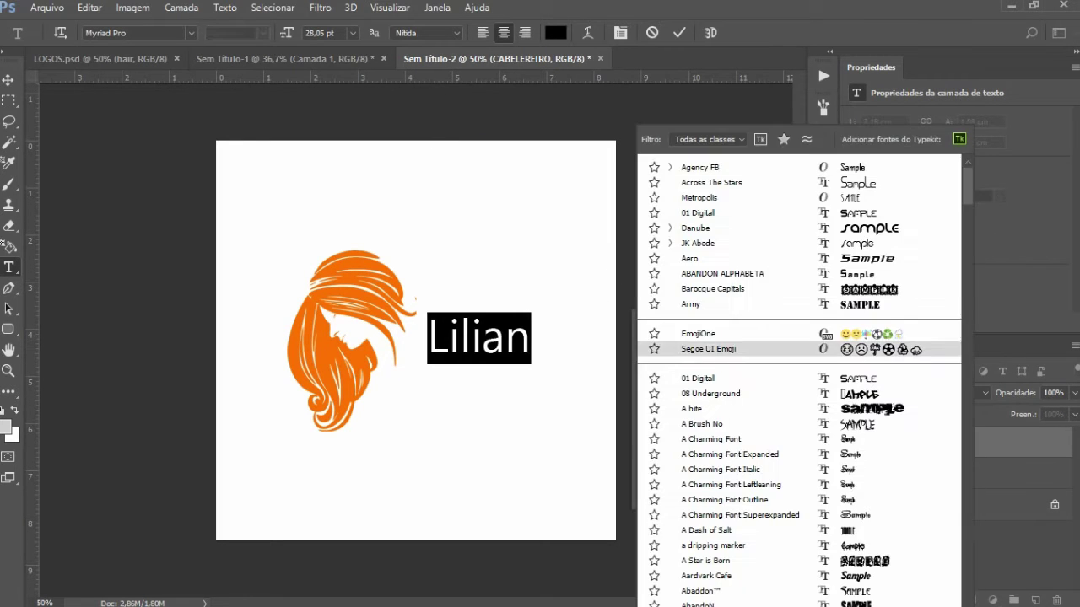
click(717, 197)
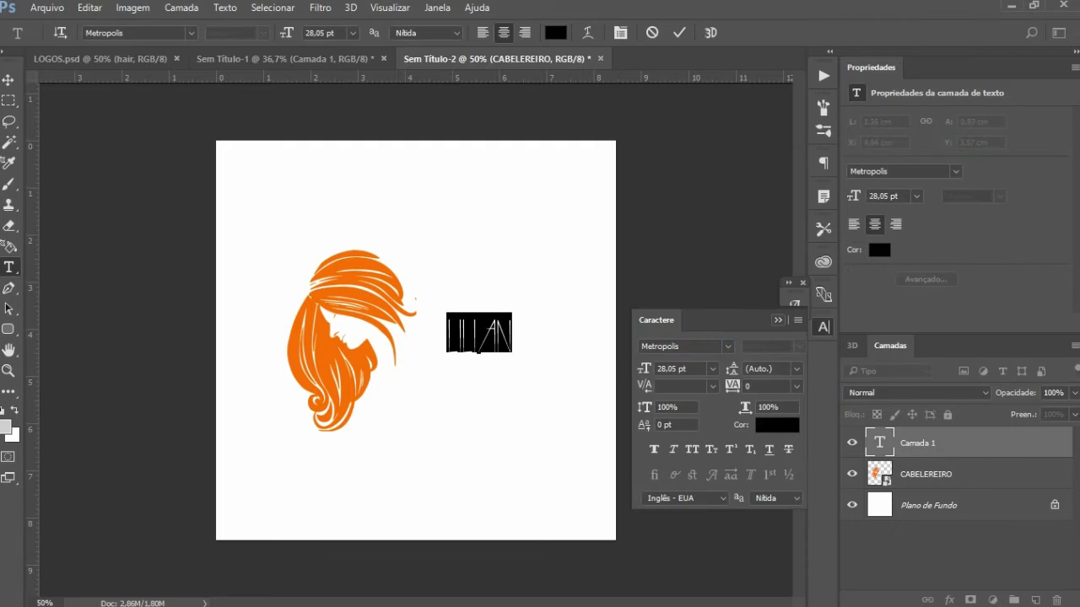
click(823, 326)
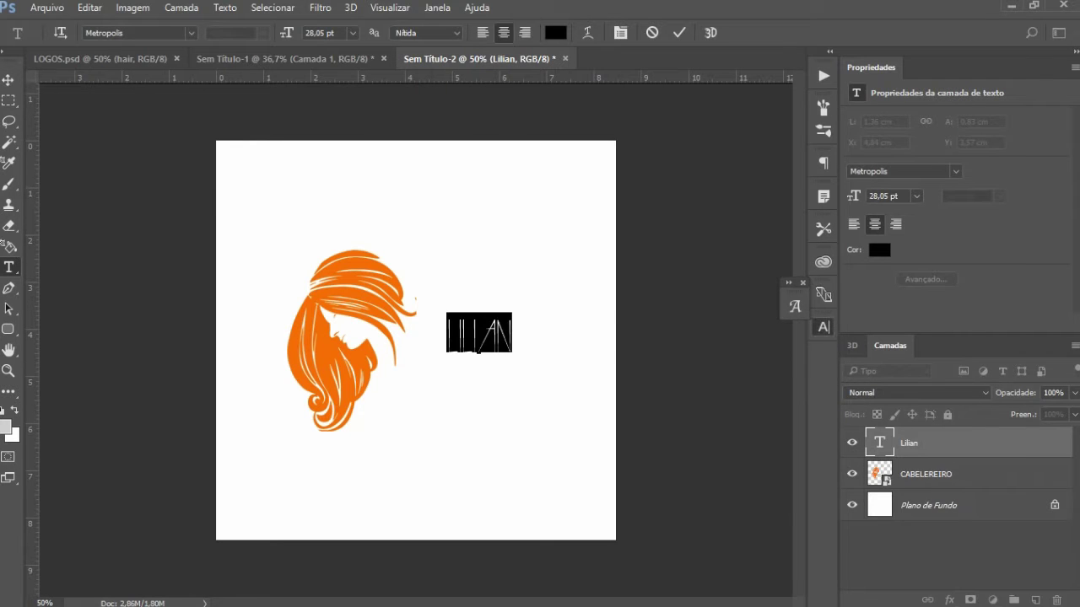
Step: Set Lilian in Annabel 1 and scale it down to about 63% (14.69 pt)
click(902, 171)
scroll(759, 280, down, 2)
scroll(759, 279, down, 3)
scroll(759, 286, down, 1)
scroll(759, 388, down, 1)
scroll(759, 372, down, 2)
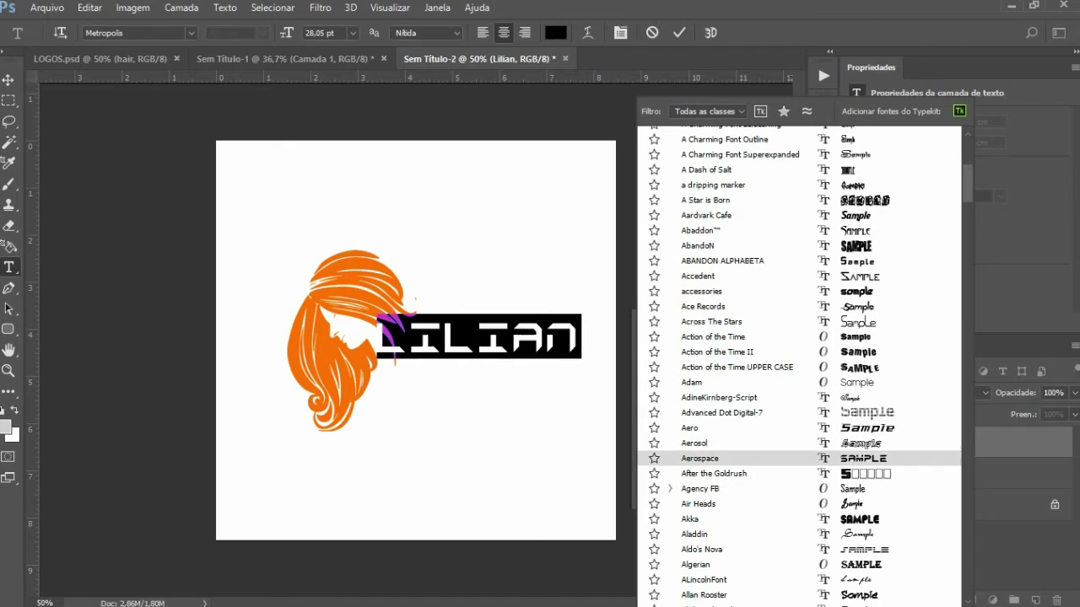
scroll(843, 371, down, 3)
scroll(844, 363, down, 2)
click(844, 384)
key(v)
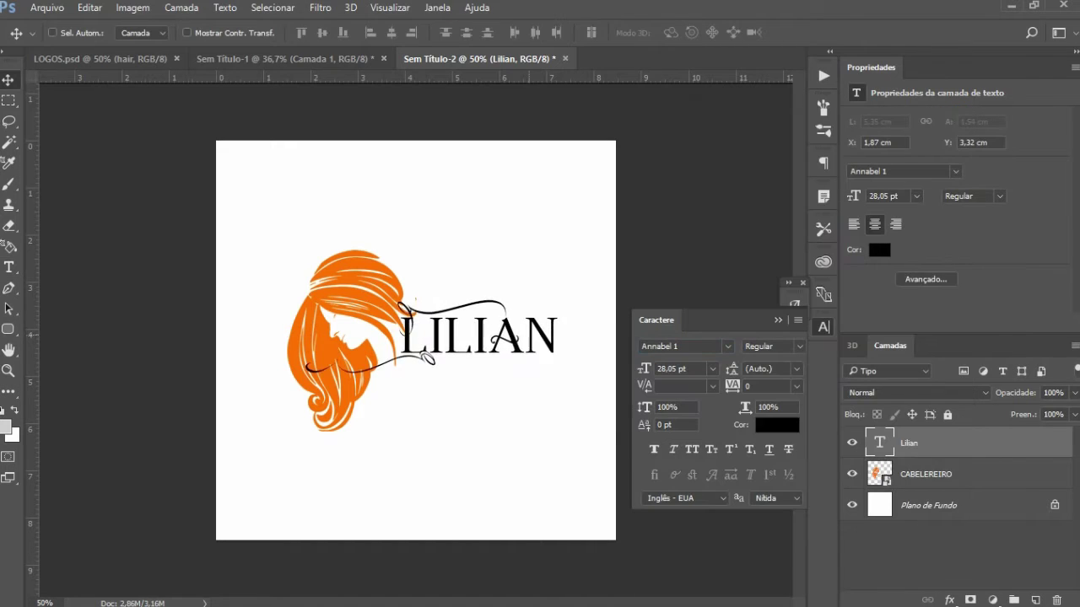
key(ctrl+t)
drag(579, 285, 528, 301)
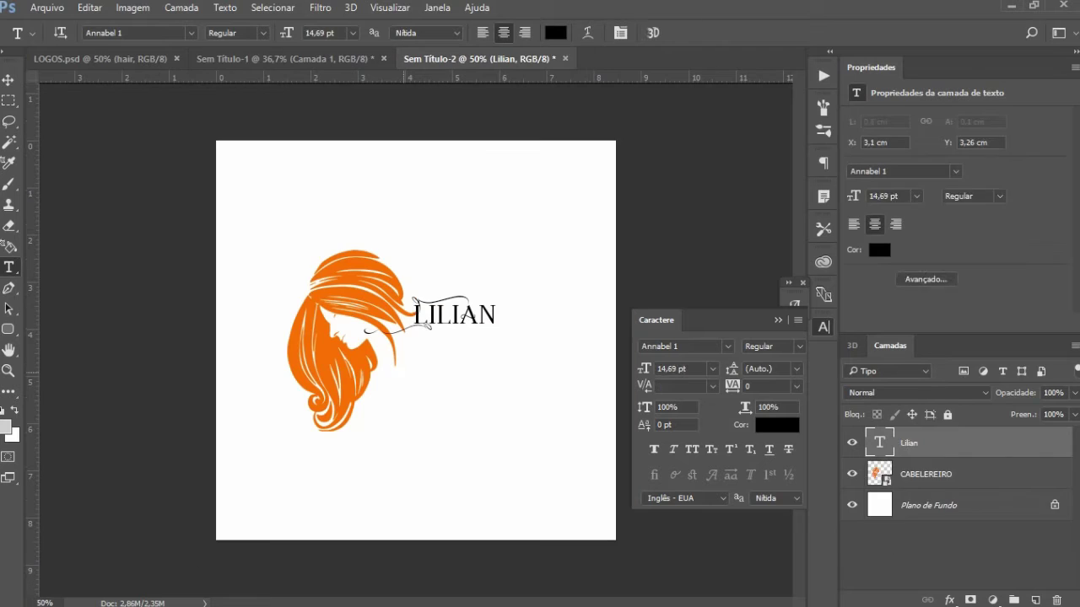
Step: Add the word espaco as a new text layer positioned just under LILIAN
click(397, 363)
key(ctrl+v)
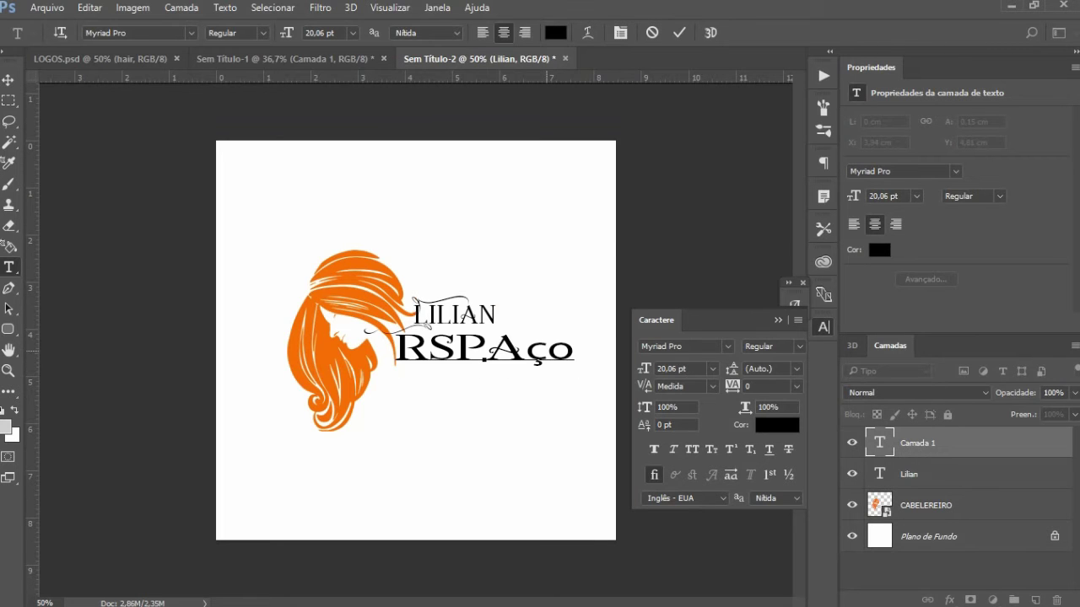
text(E)
key(ctrl+a)
click(955, 171)
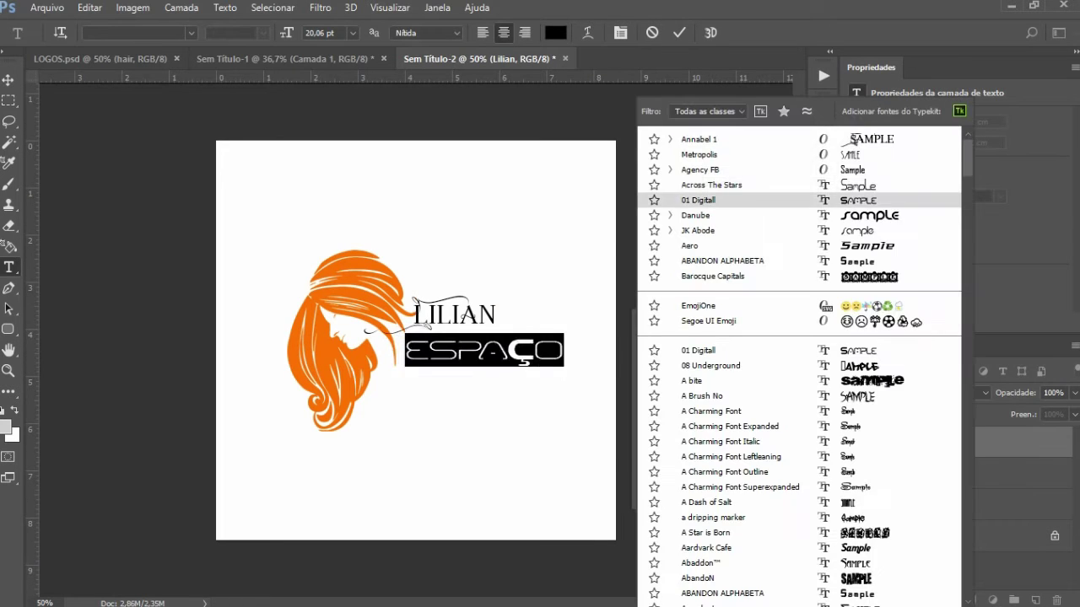
key(Escape)
click(955, 172)
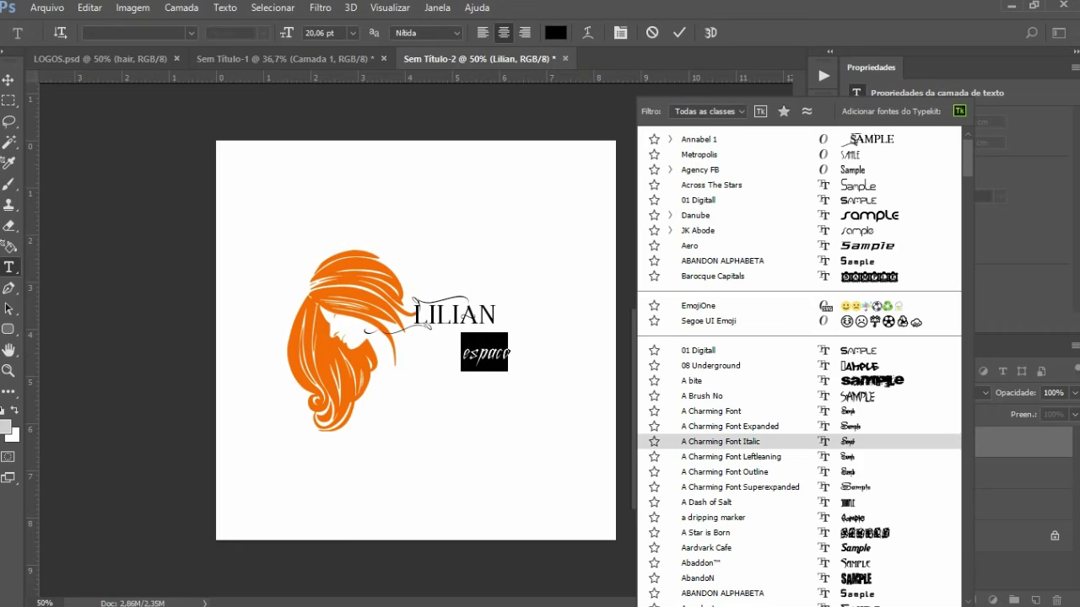
key(Up)
key(Up)
key(Up)
key(Down)
key(Down)
key(Down)
key(Down)
key(Down)
key(Down)
key(Down)
key(Down)
key(Down)
key(Down)
key(Down)
key(Up)
key(Return)
key(ctrl+Return)
key(v)
drag(477, 306, 477, 310)
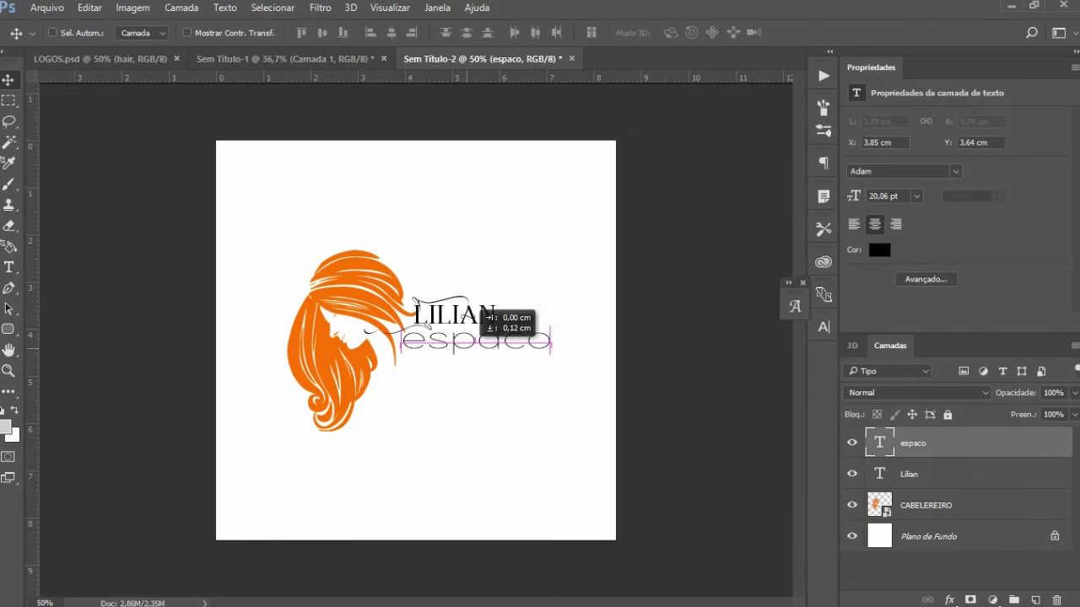
Step: Add a small Hair text line and tuck it beneath espaco
key(t)
click(372, 411)
text(Hair)
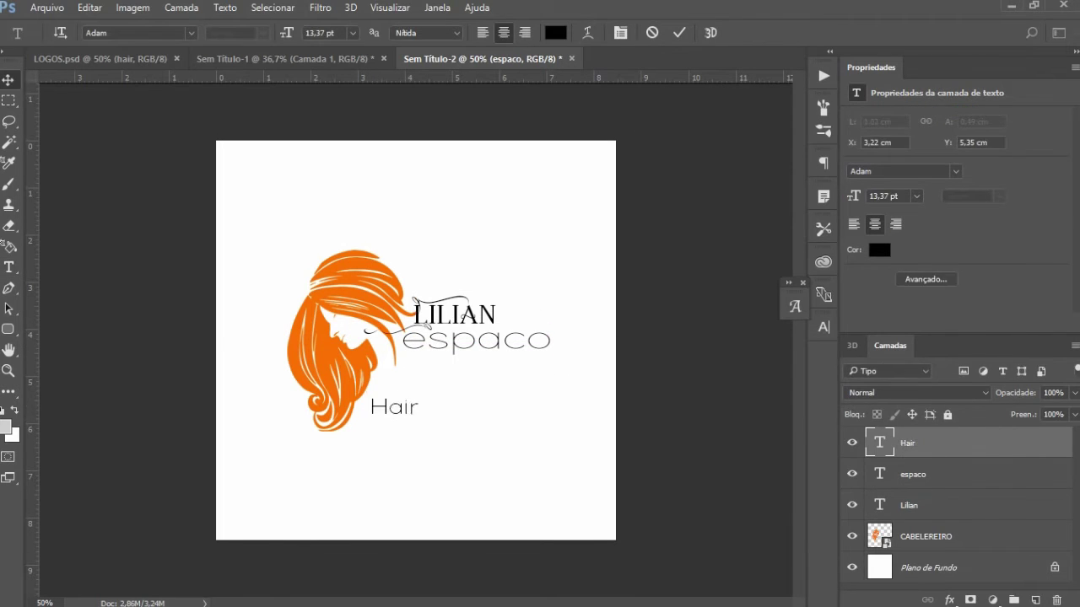
key(ctrl+Return)
key(v)
drag(393, 407, 518, 361)
key(ctrl+t)
drag(609, 379, 548, 366)
key(Return)
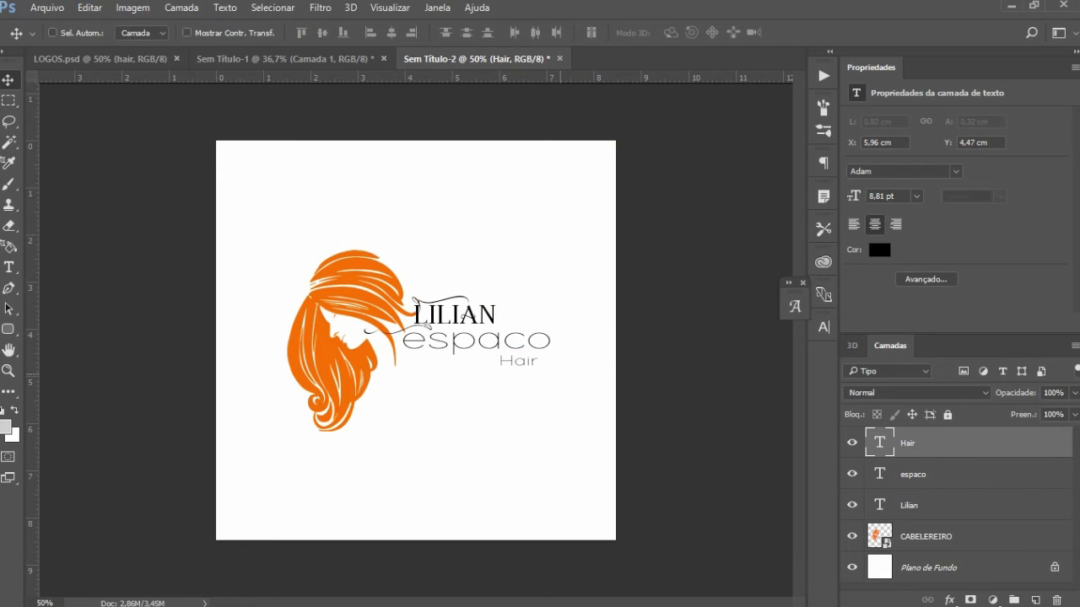
Step: Change espaco to the Annabel 1 font and nudge it slightly right and down
double_click(879, 474)
click(926, 278)
click(725, 346)
click(692, 157)
key(ctrl+Return)
key(v)
drag(468, 306, 477, 308)
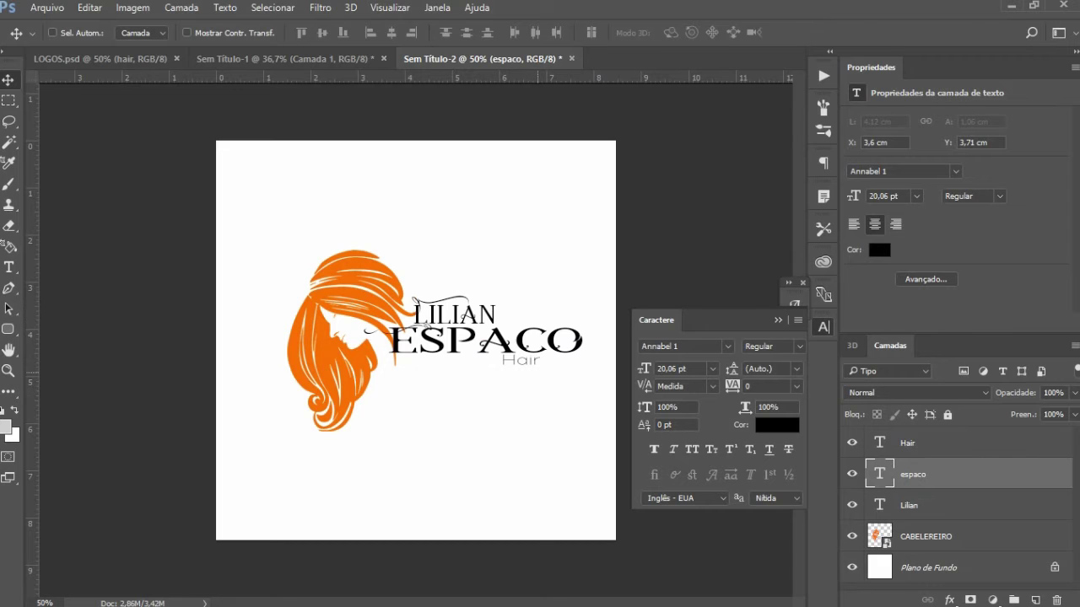
Step: Move the 8.81 pt Adam Hair text right, under the end of ESPACO
mouse_move(522, 360)
mouse_down()
mouse_move(559, 359)
mouse_move(557, 334)
mouse_move(584, 335)
mouse_up()
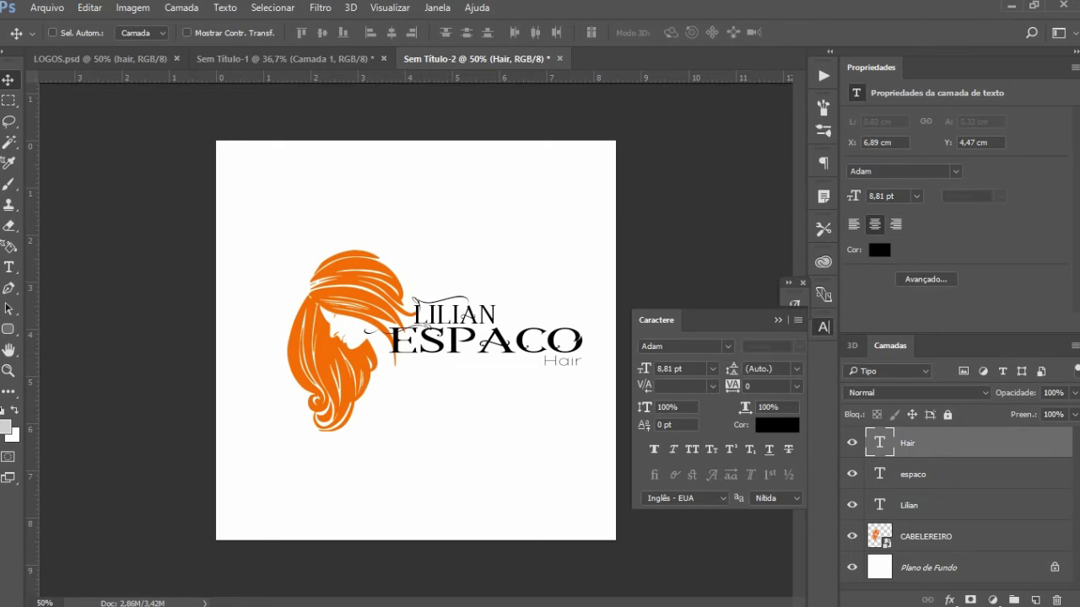
Step: Open the hair layer's blending options and enable a Gradient Overlay after trying other effects
click(914, 536)
right_click(913, 536)
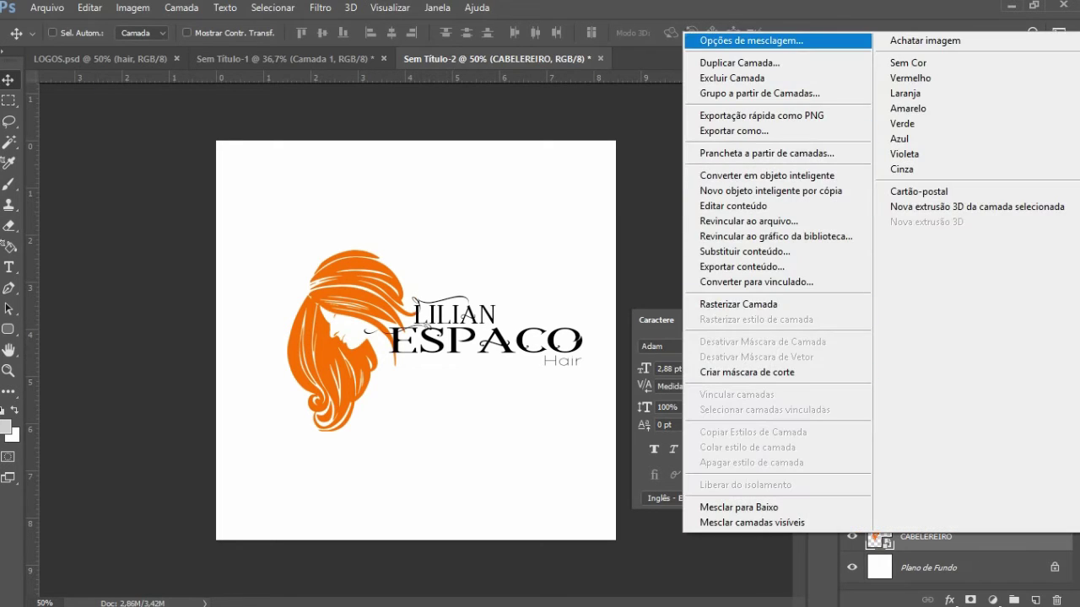
click(746, 41)
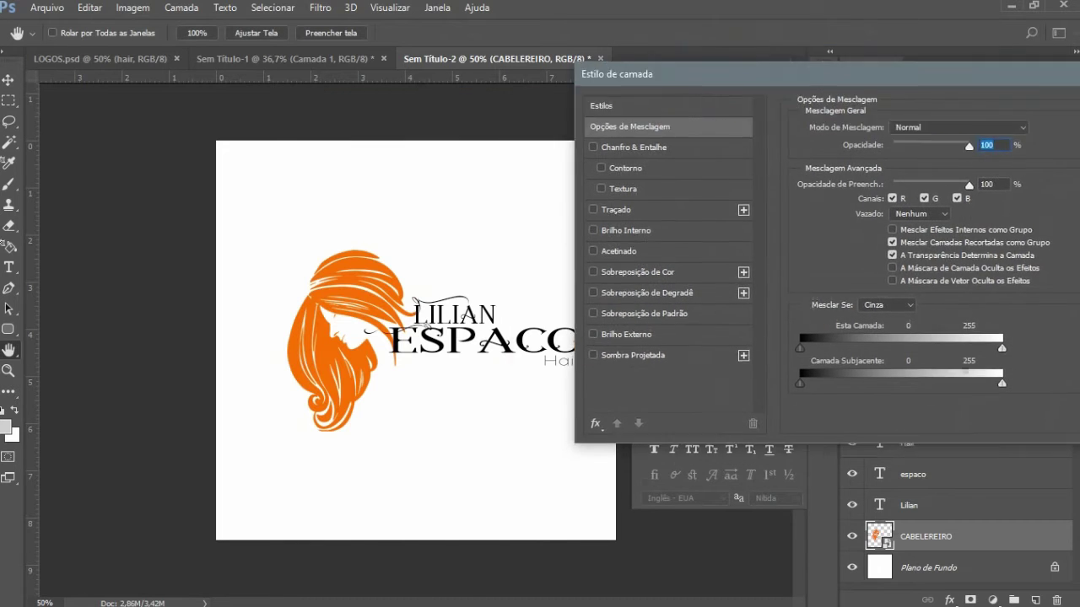
drag(658, 73, 692, 65)
click(627, 346)
click(627, 324)
click(626, 304)
click(627, 304)
click(627, 284)
click(627, 263)
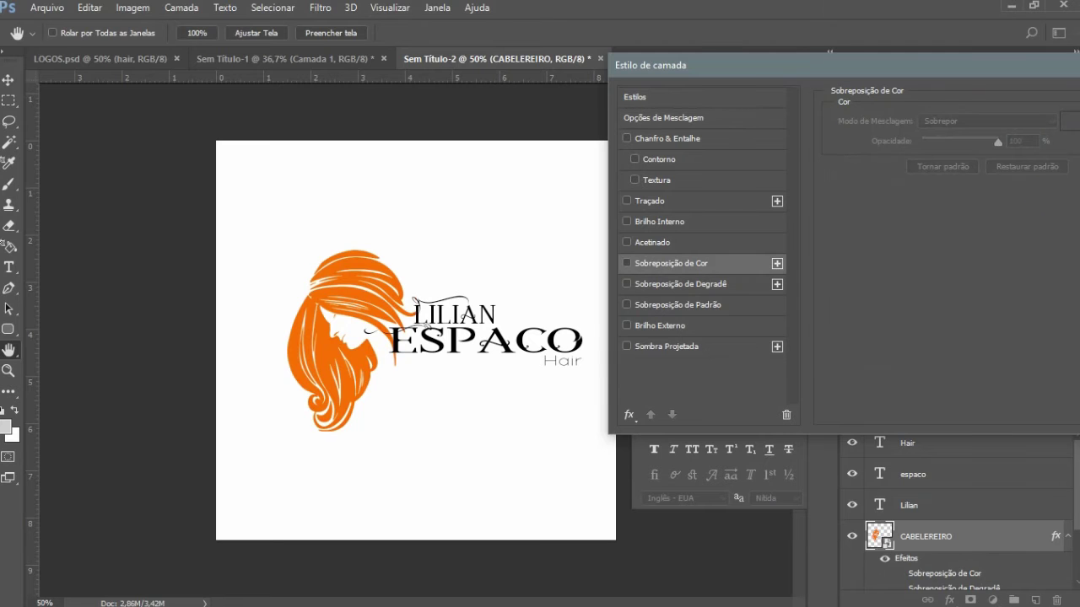
click(626, 283)
Step: Pick a pink-red gradient preset and set a 38 px inside gradient stroke at 63% opacity
click(961, 156)
click(735, 127)
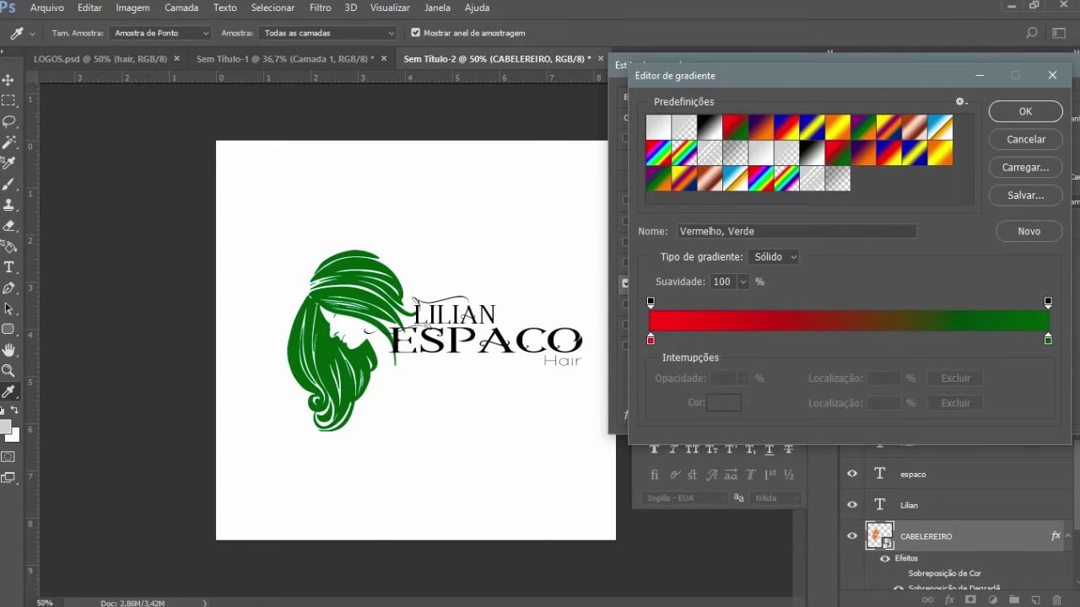
click(760, 127)
click(836, 127)
click(760, 128)
click(651, 341)
click(785, 128)
click(735, 127)
click(1025, 112)
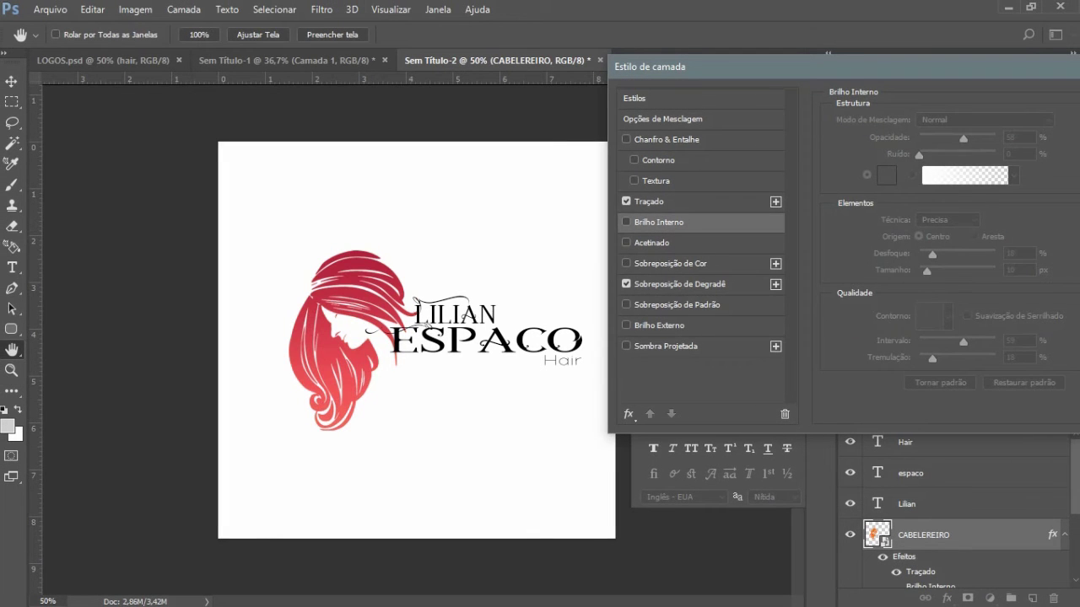
click(649, 201)
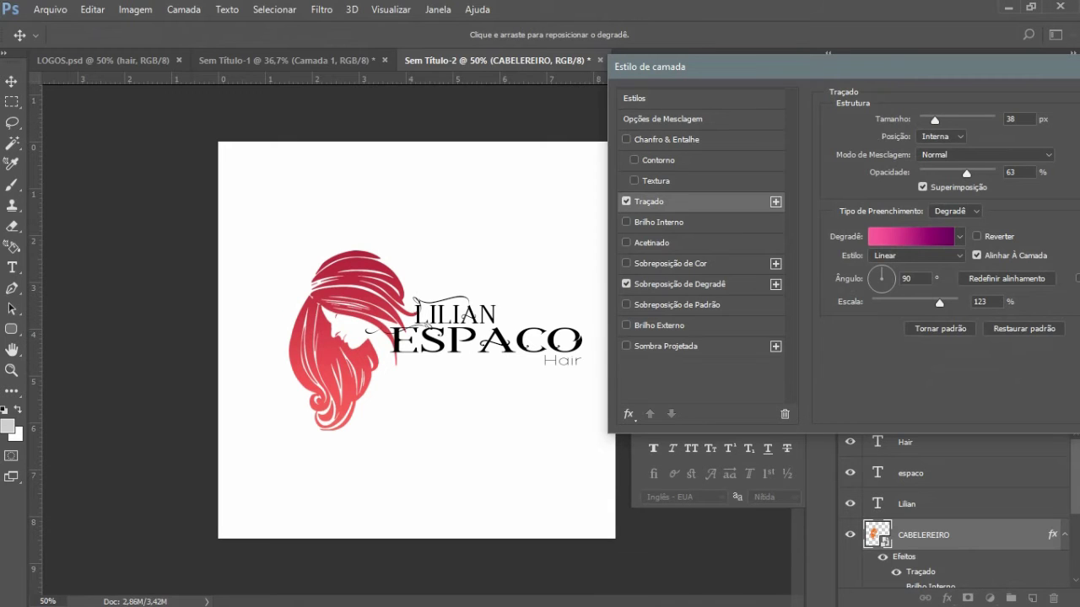
drag(717, 66, 504, 64)
Step: Apply the hair styles and give the LILIAN text a pink gradient stroke
click(1009, 97)
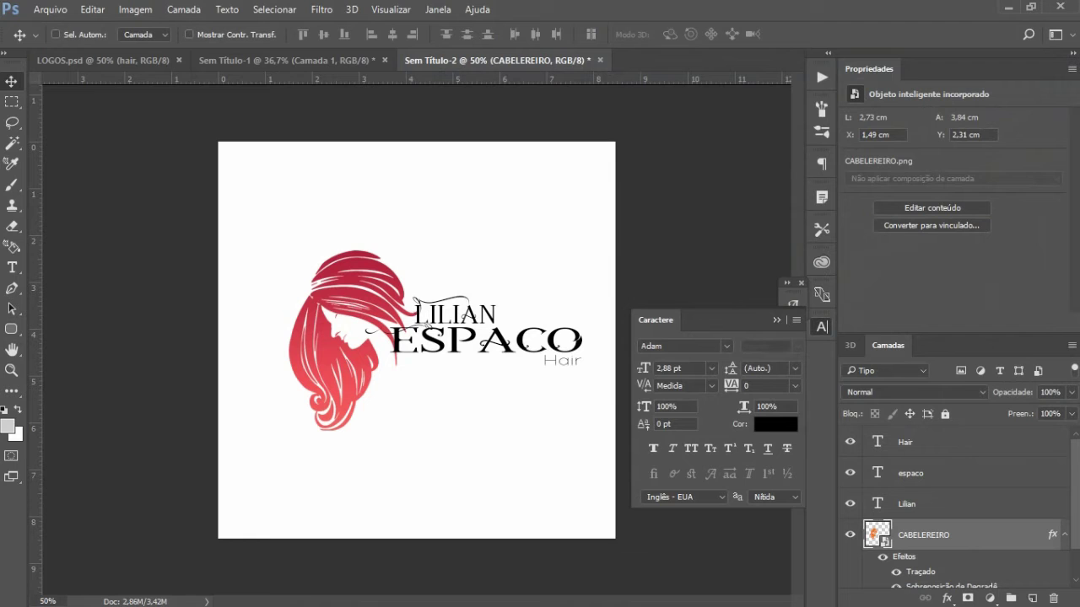
click(907, 503)
right_click(906, 504)
click(759, 25)
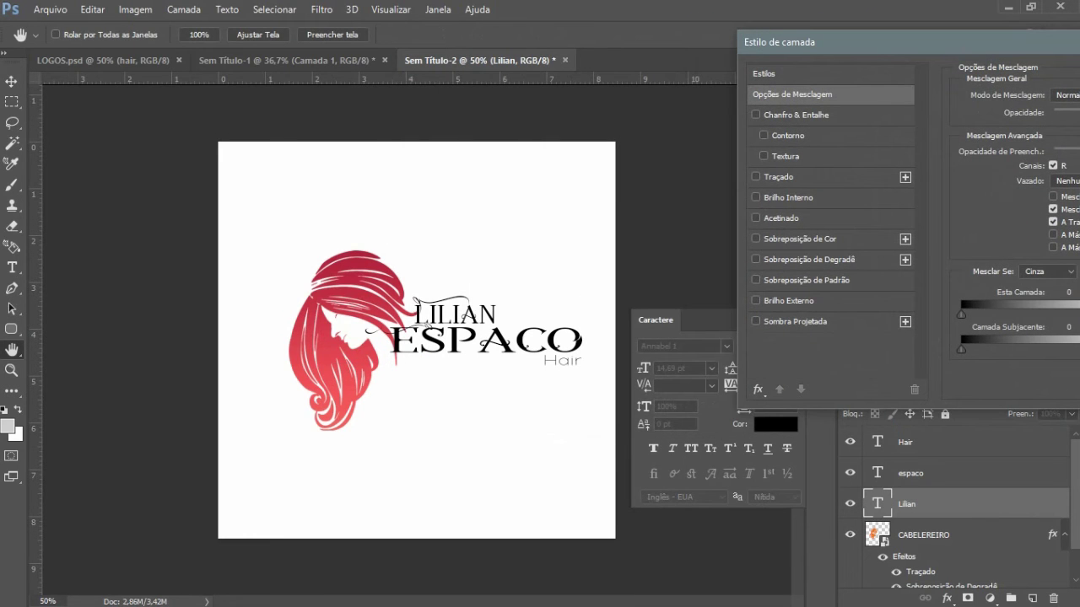
click(755, 177)
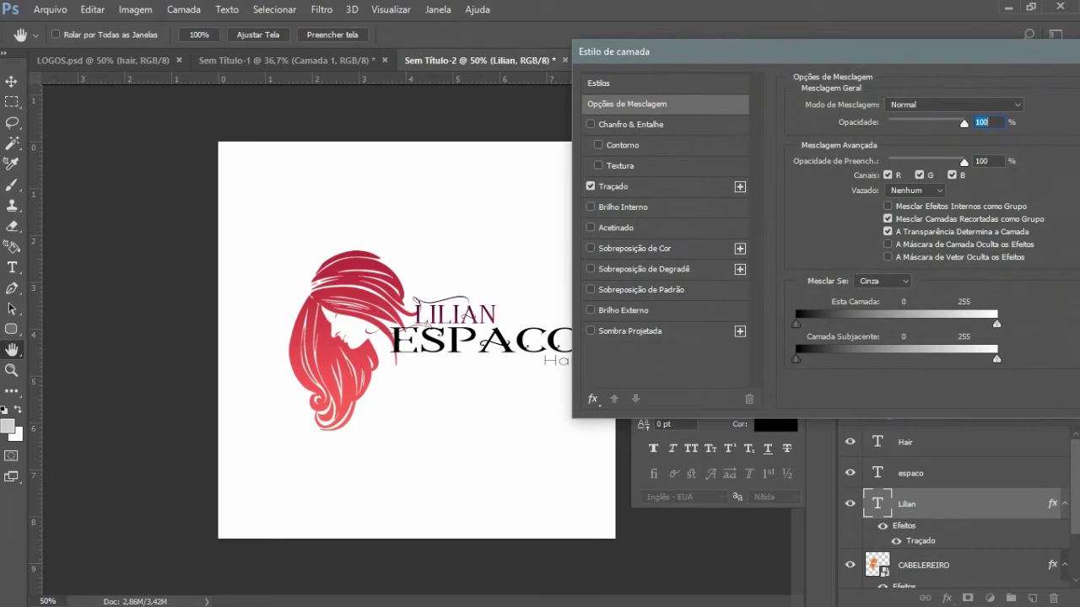
key(Return)
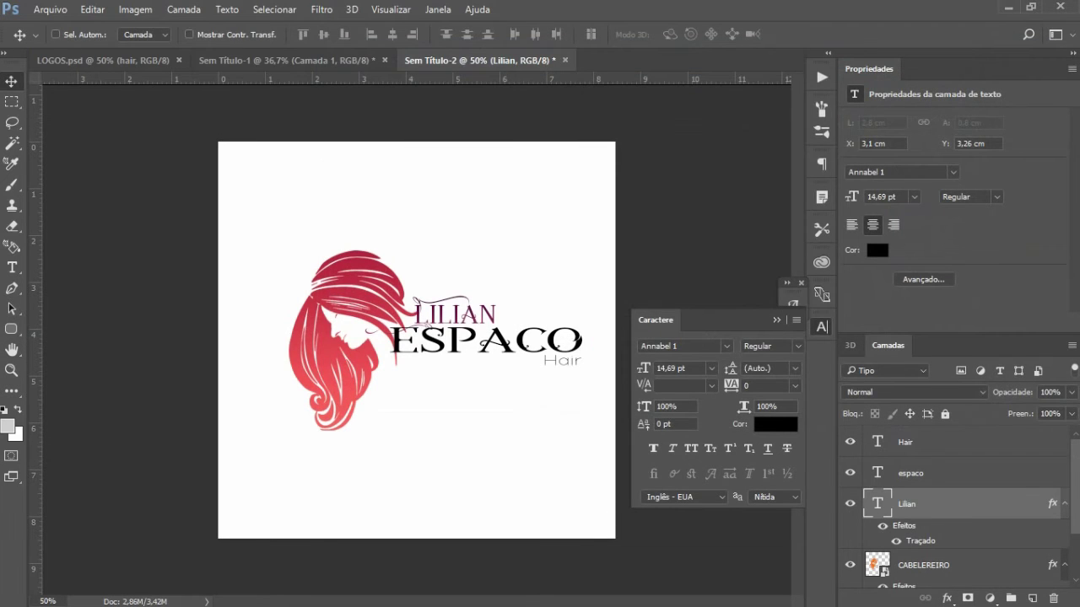
Step: Select the espaco text layer and bring up its layer options
click(910, 474)
right_click(911, 474)
key(Escape)
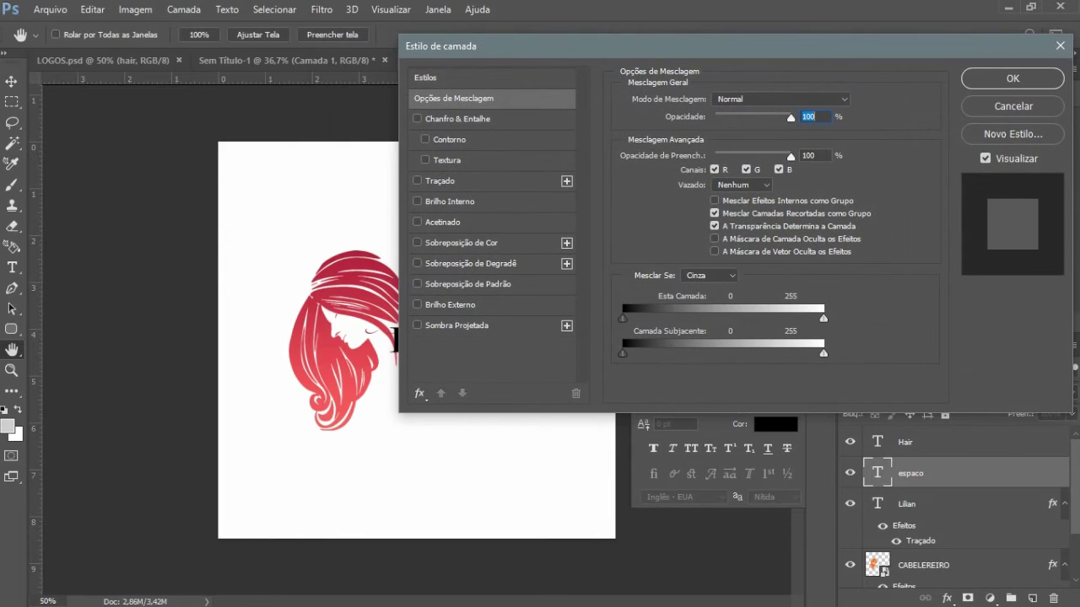
Step: Add a gradient stroke to the ESPACO text layer and review its stroke settings
click(417, 180)
drag(506, 45, 488, 44)
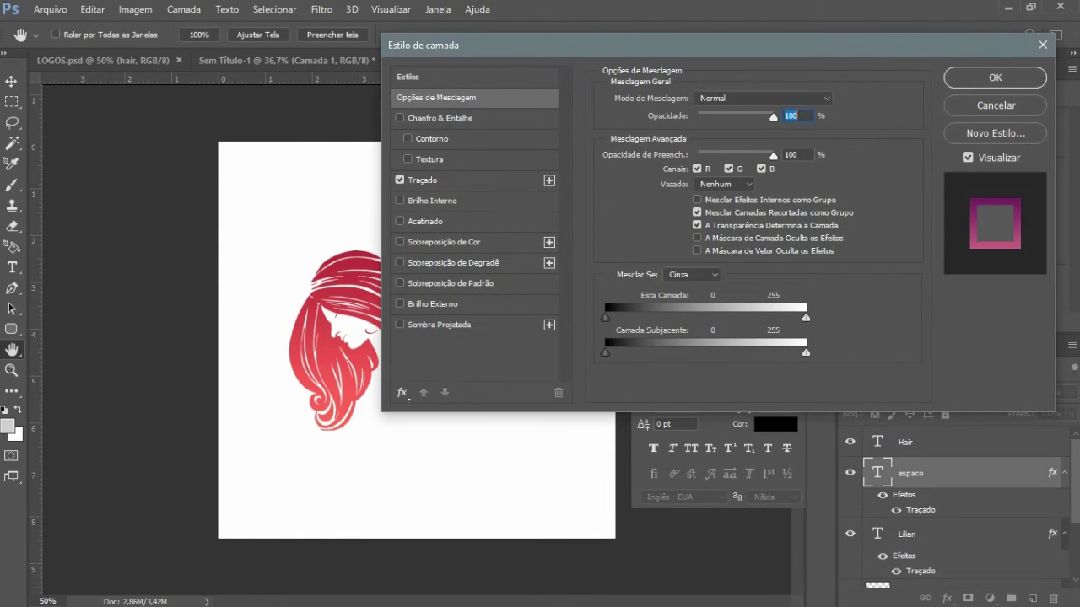
click(995, 78)
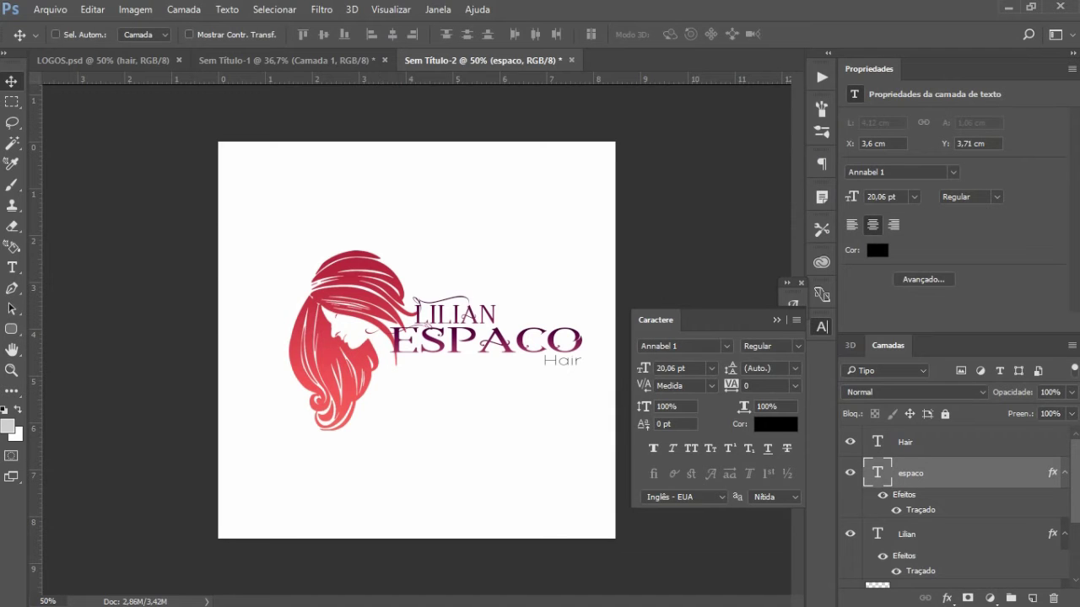
double_click(970, 473)
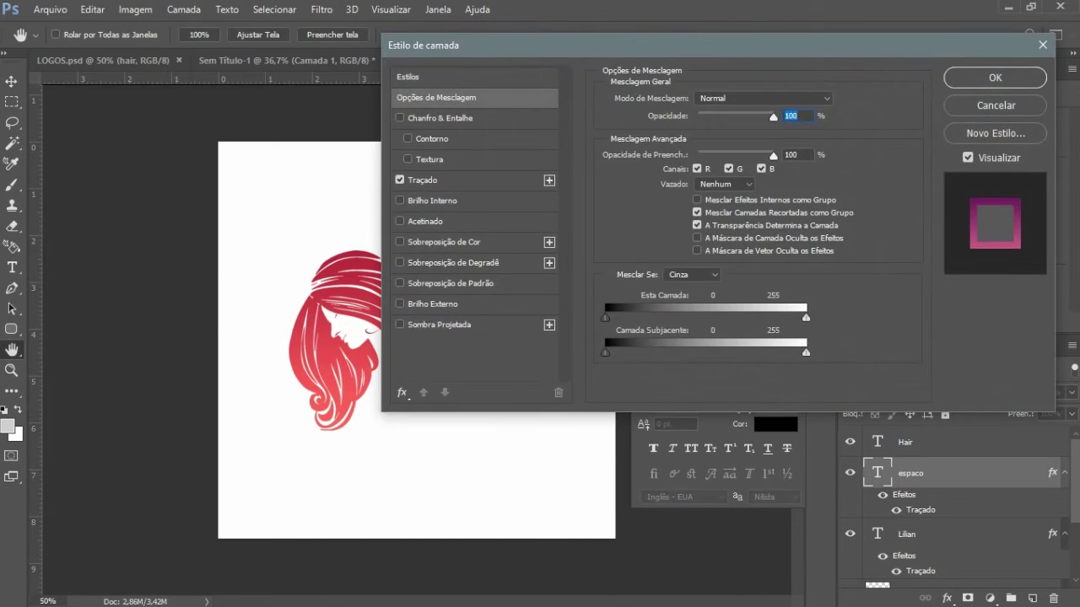
drag(506, 44, 750, 12)
click(667, 147)
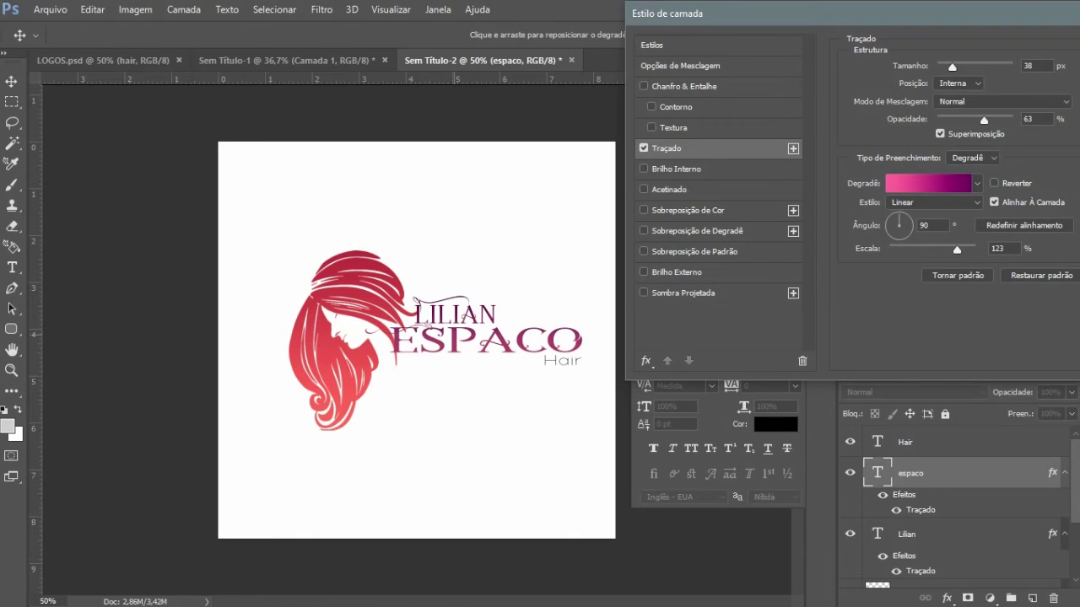
drag(692, 13, 308, 8)
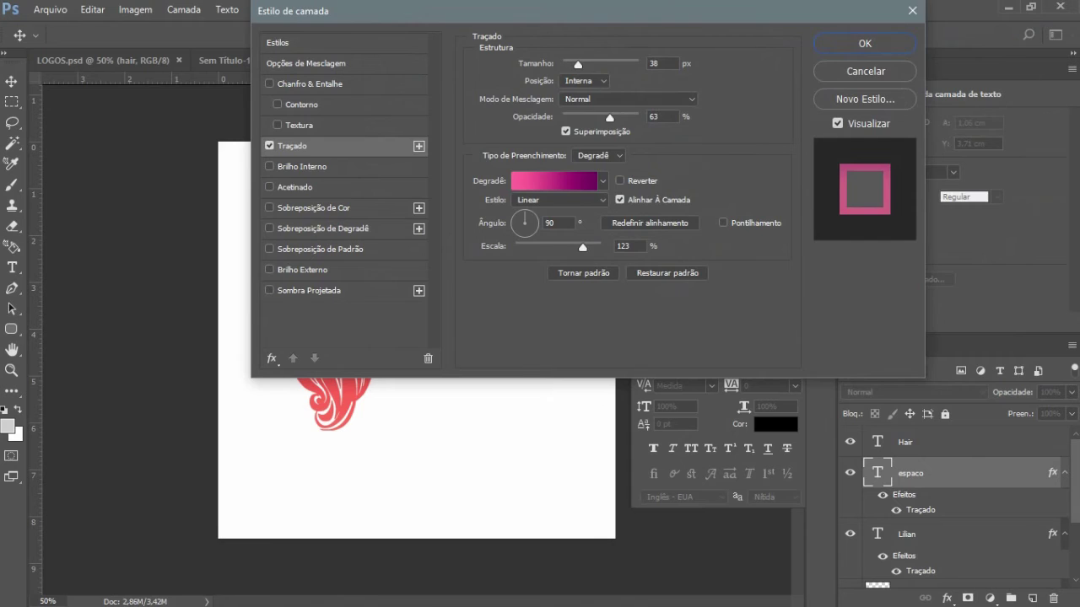
click(923, 41)
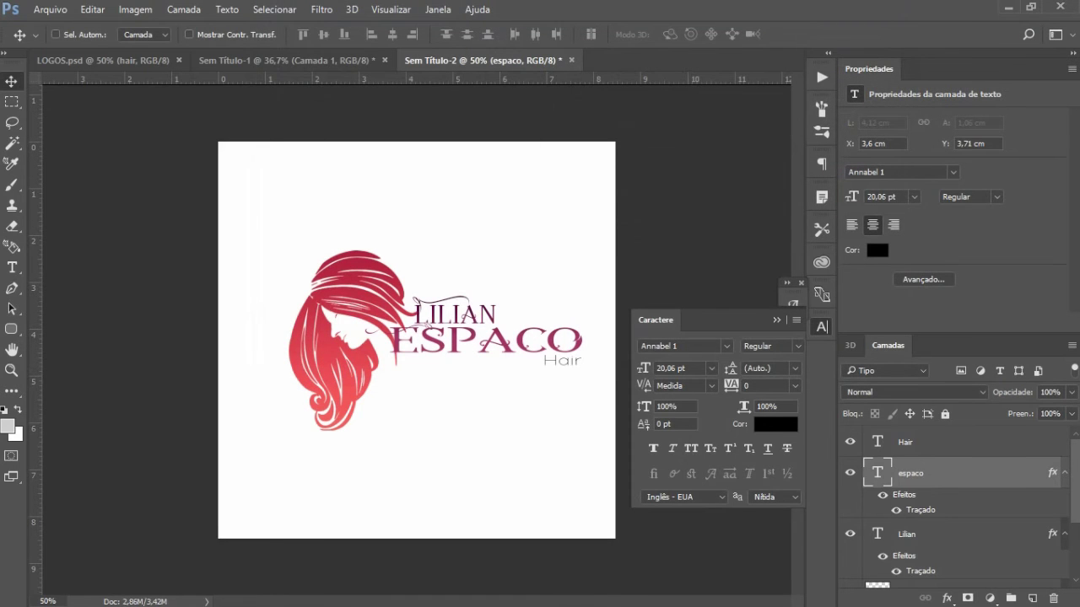
Step: Raise the ESPACO stroke size from 38 to 65 px and apply it
double_click(970, 473)
drag(380, 10, 686, 14)
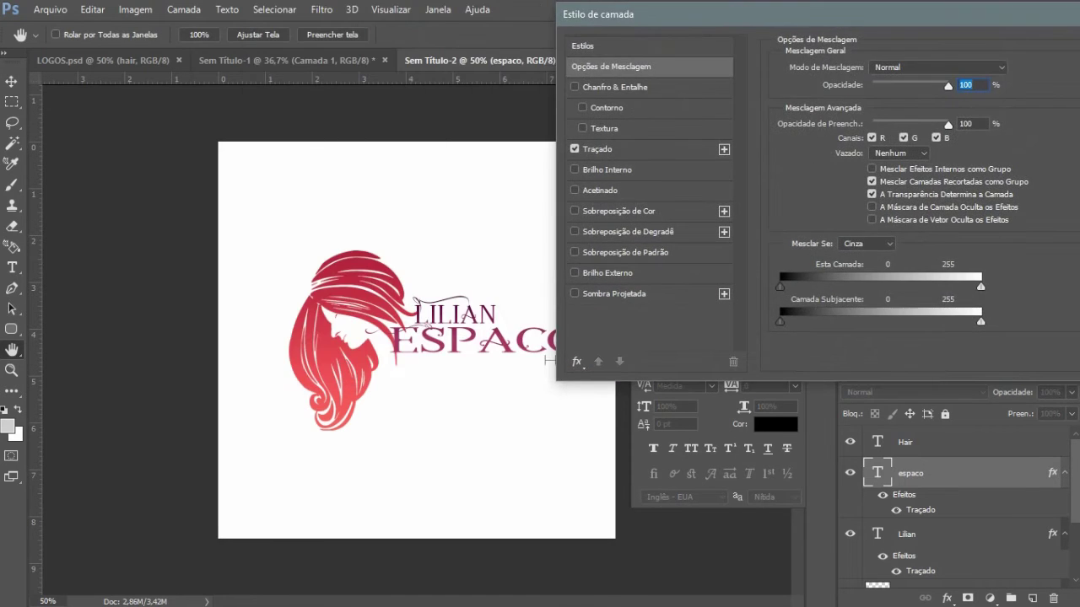
click(598, 149)
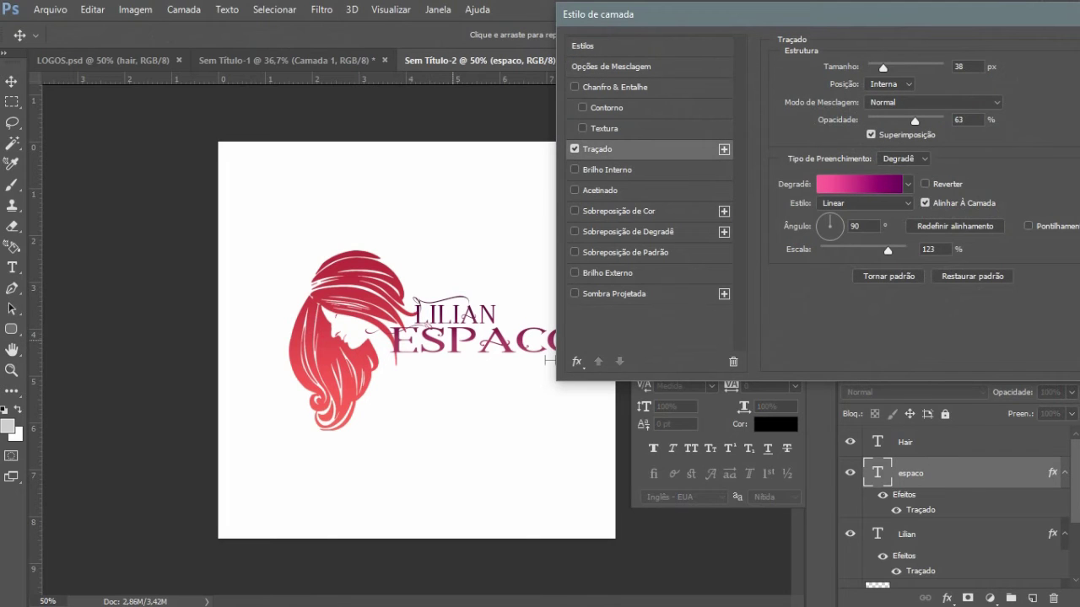
drag(641, 15, 506, 22)
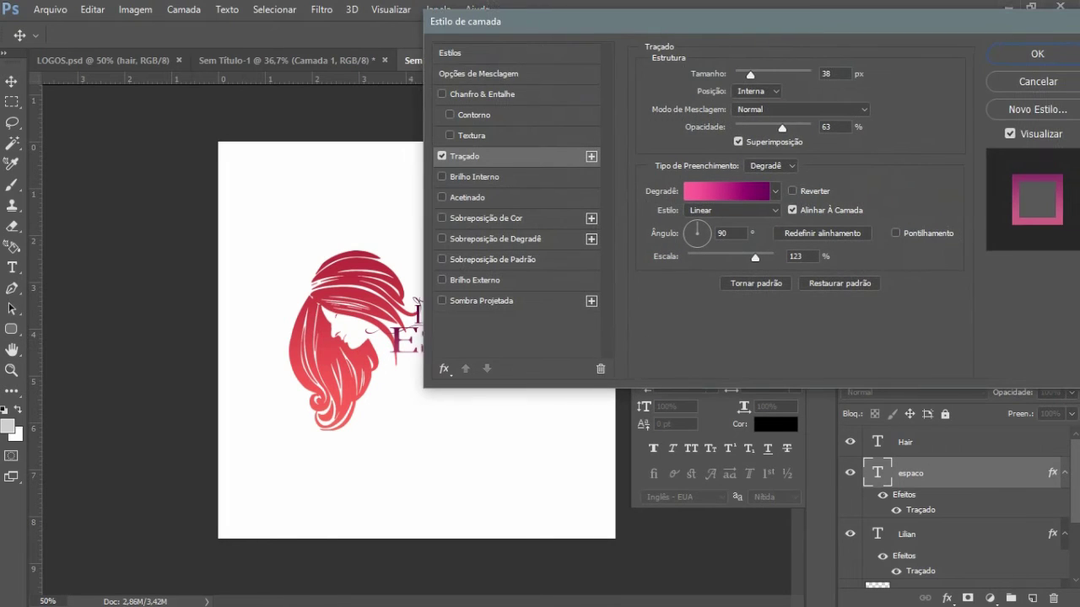
drag(746, 75, 755, 75)
drag(523, 22, 467, 19)
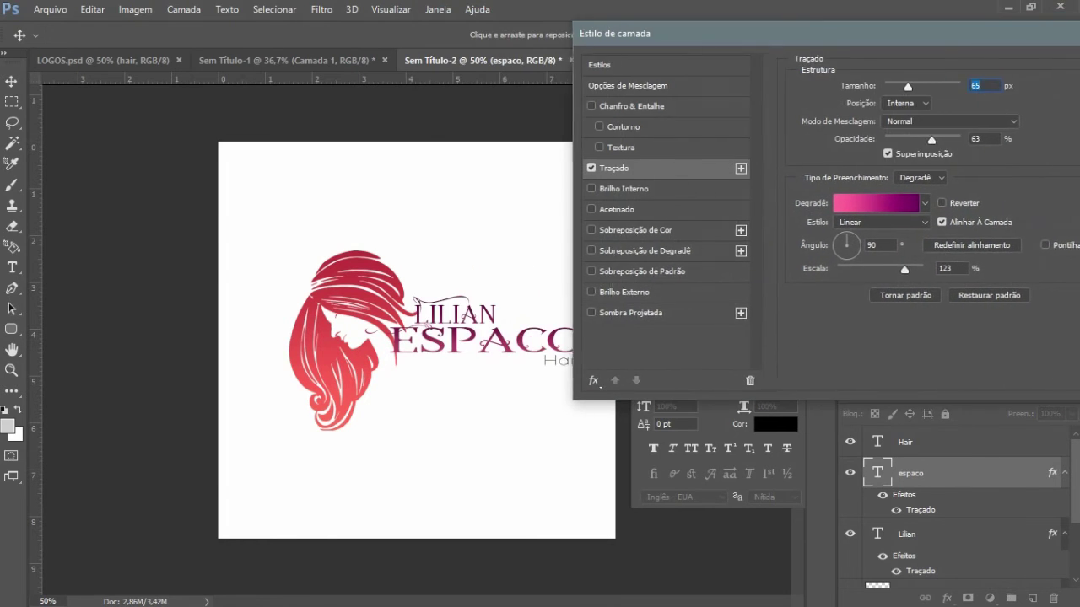
click(976, 52)
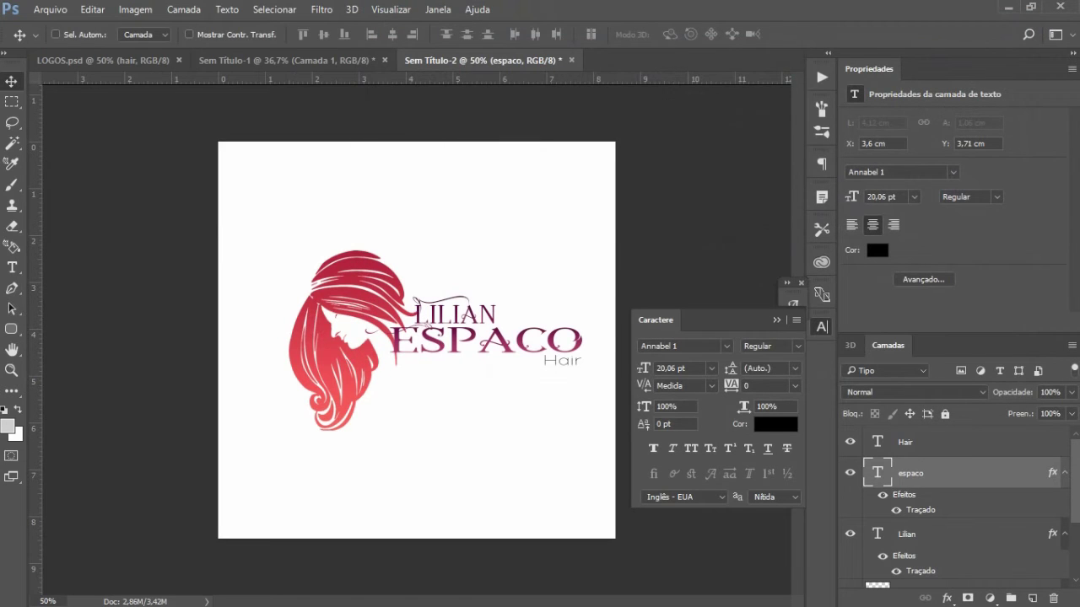
Step: Edit and commit the Hair text, then open its Layer Style with a drop shadow
key(t)
double_click(877, 441)
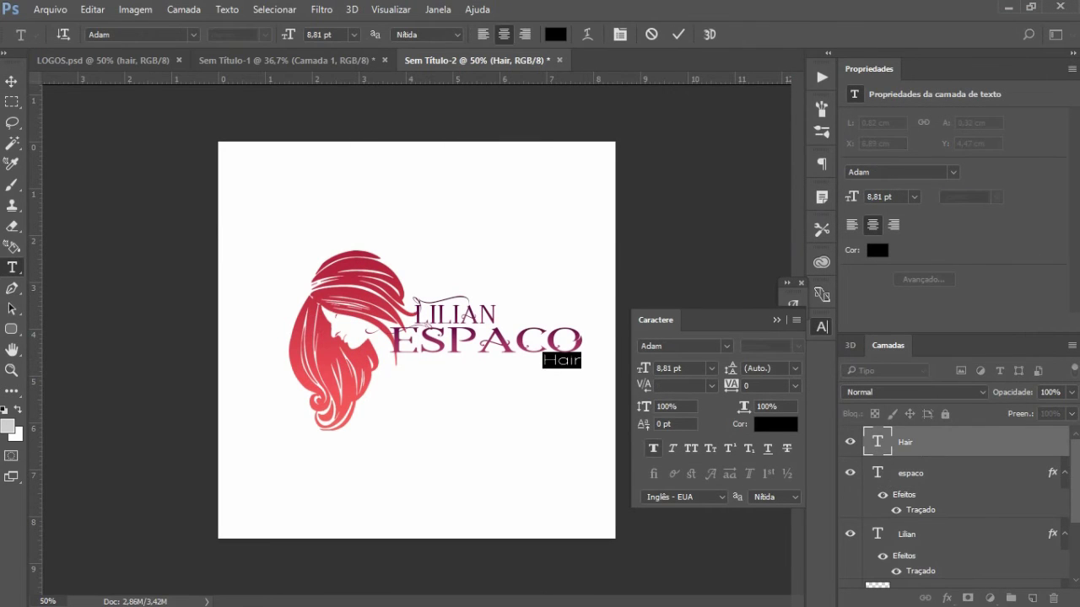
click(12, 81)
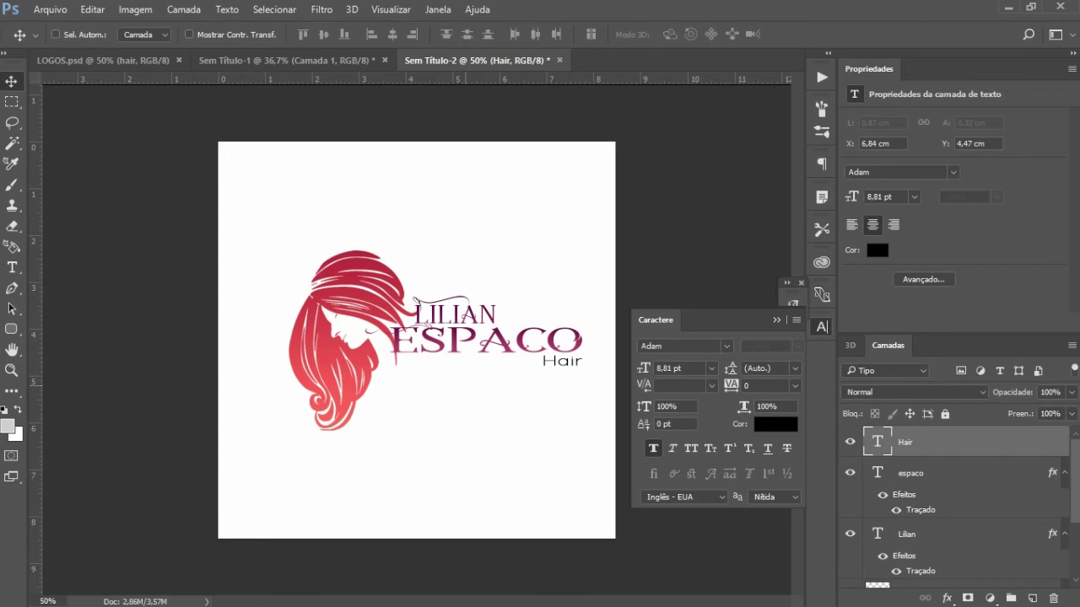
double_click(877, 441)
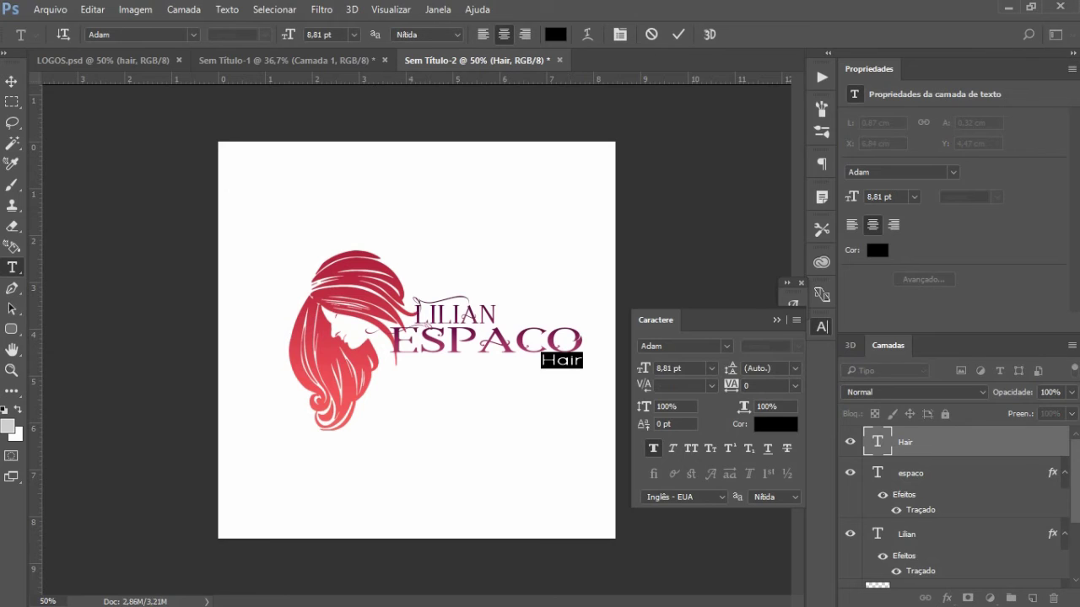
click(948, 597)
click(970, 582)
Step: Swap the Hair text's drop shadow for a stroke and close the dialog
click(652, 293)
click(652, 147)
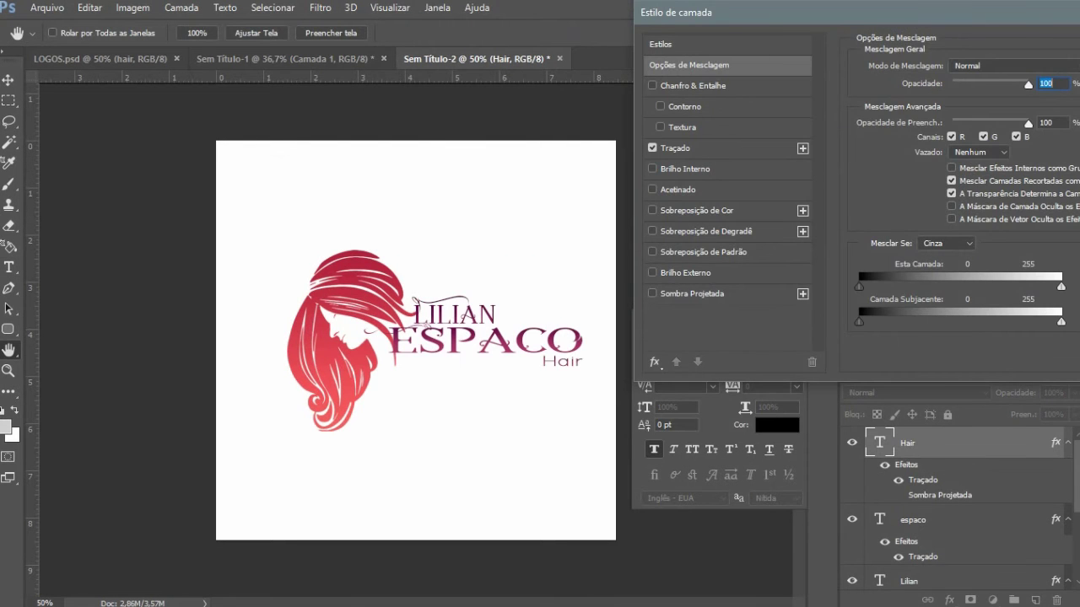
drag(759, 12, 535, 12)
click(1022, 48)
Step: Merge all the logo layers into one Hair layer and open its layer style
shift+click(928, 506)
right_click(927, 507)
click(574, 583)
double_click(927, 443)
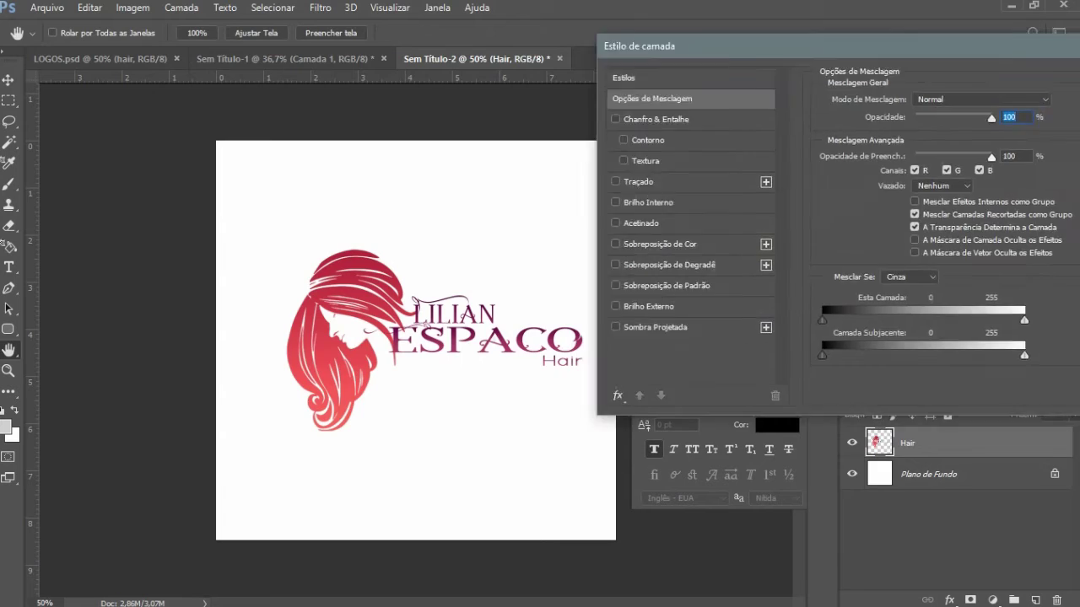
Step: Try a drop shadow with adjusted distance, then replace it with an outer glow
click(780, 301)
drag(843, 19, 633, 20)
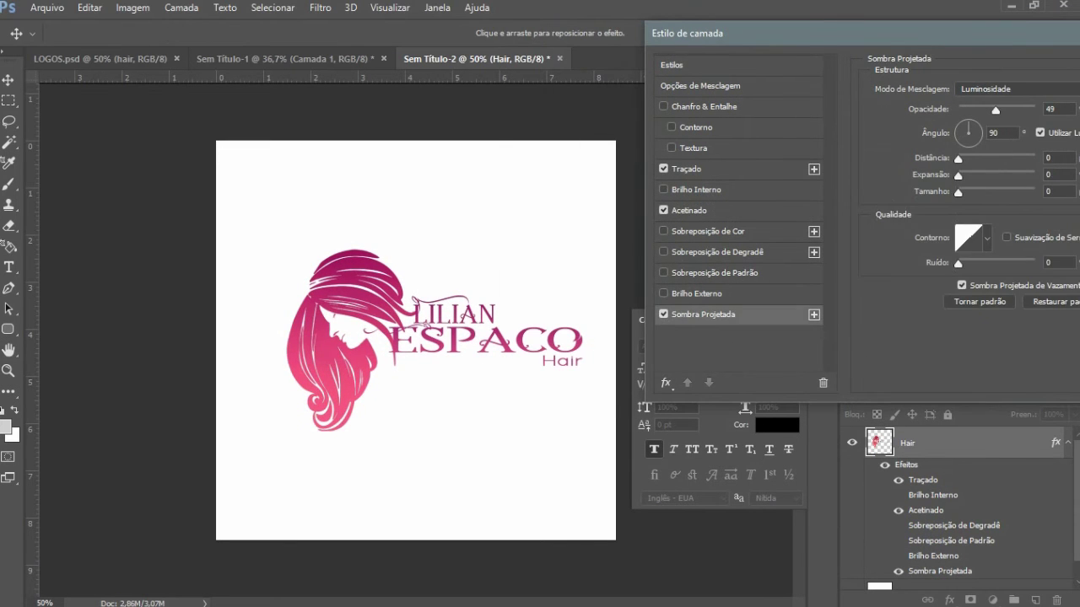
mouse_move(872, 147)
mouse_down()
mouse_move(902, 148)
mouse_move(873, 148)
mouse_move(874, 182)
mouse_move(872, 148)
mouse_up()
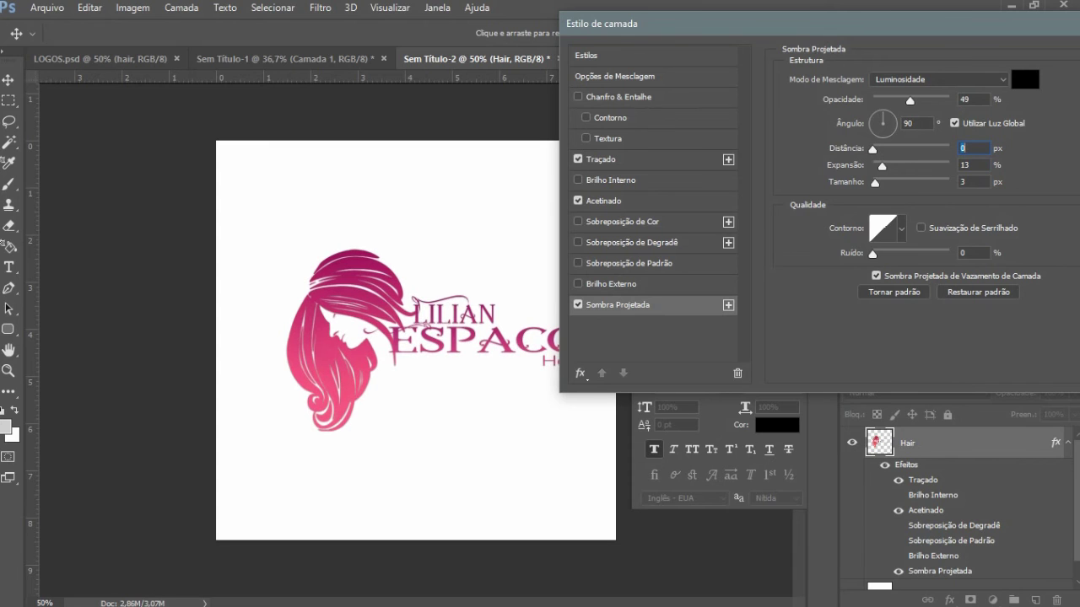
click(611, 283)
click(578, 304)
Step: Set the outer glow to black (000000) with wider spread, 0 px size and 44% opacity
click(839, 132)
text(000000)
click(1002, 118)
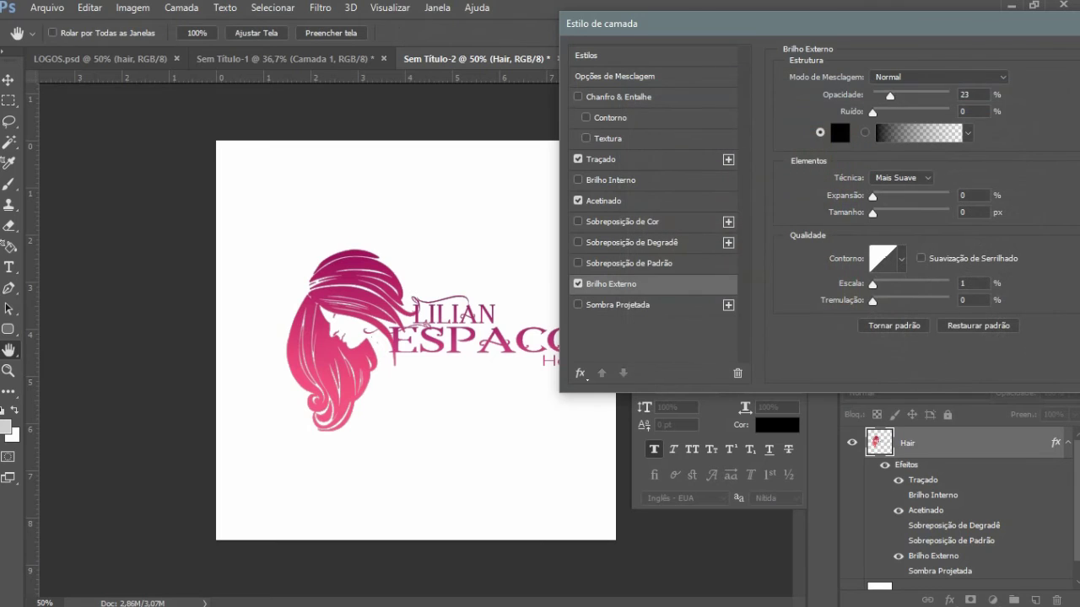
drag(872, 196, 878, 213)
key(Down)
key(Down)
key(Down)
key(Down)
key(Down)
key(Down)
key(Up)
key(Up)
key(Up)
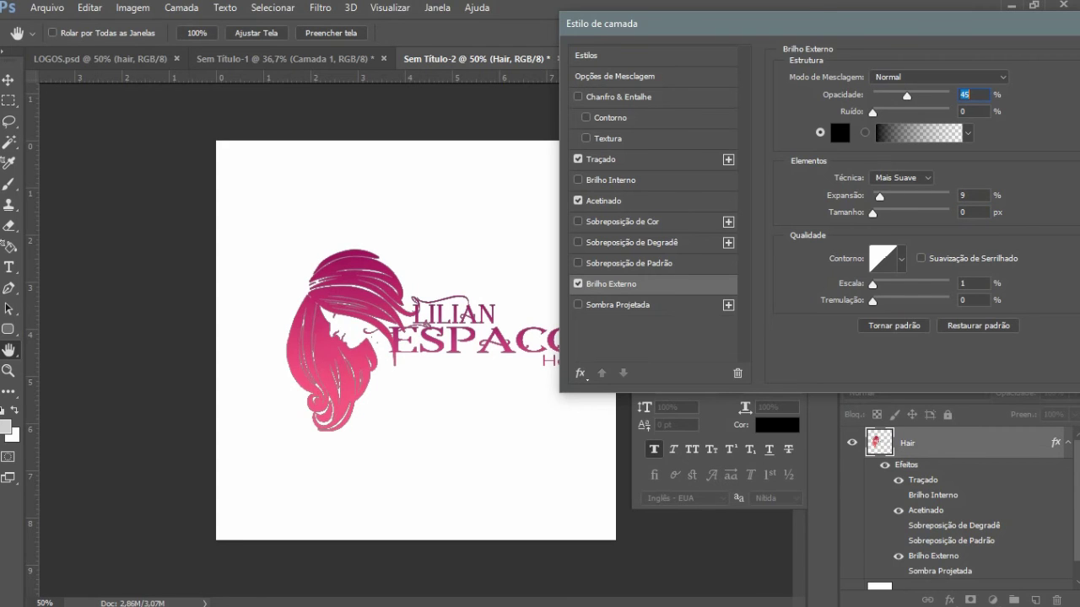
key(Tab)
key(Tab)
key(Tab)
key(Up)
key(Up)
key(Up)
key(Down)
key(Down)
key(Down)
Step: Replace the outer glow with a gradient overlay and add a drop shadow
click(578, 283)
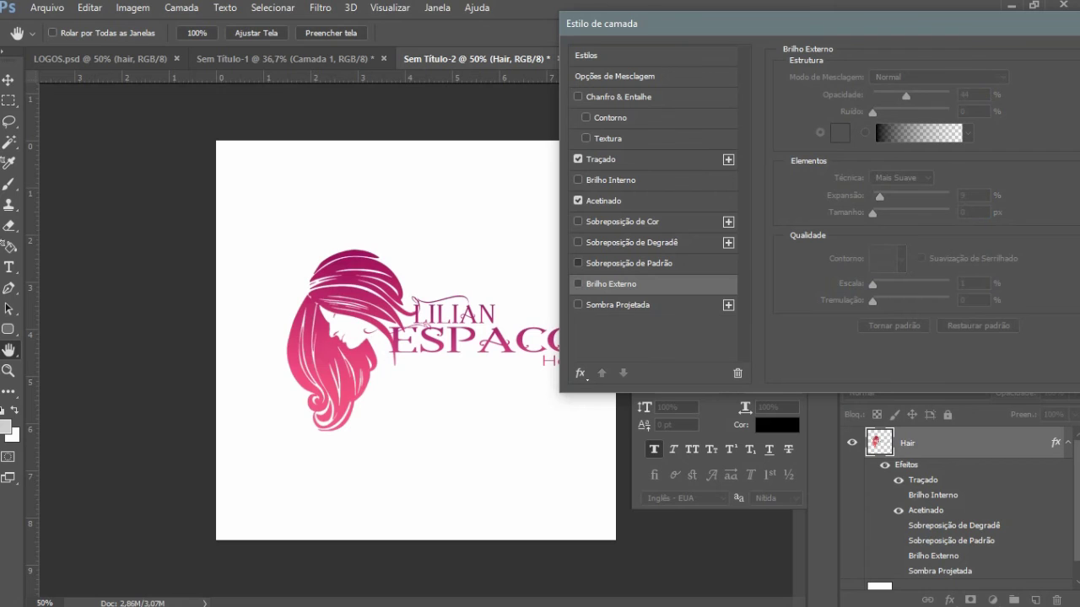
click(578, 242)
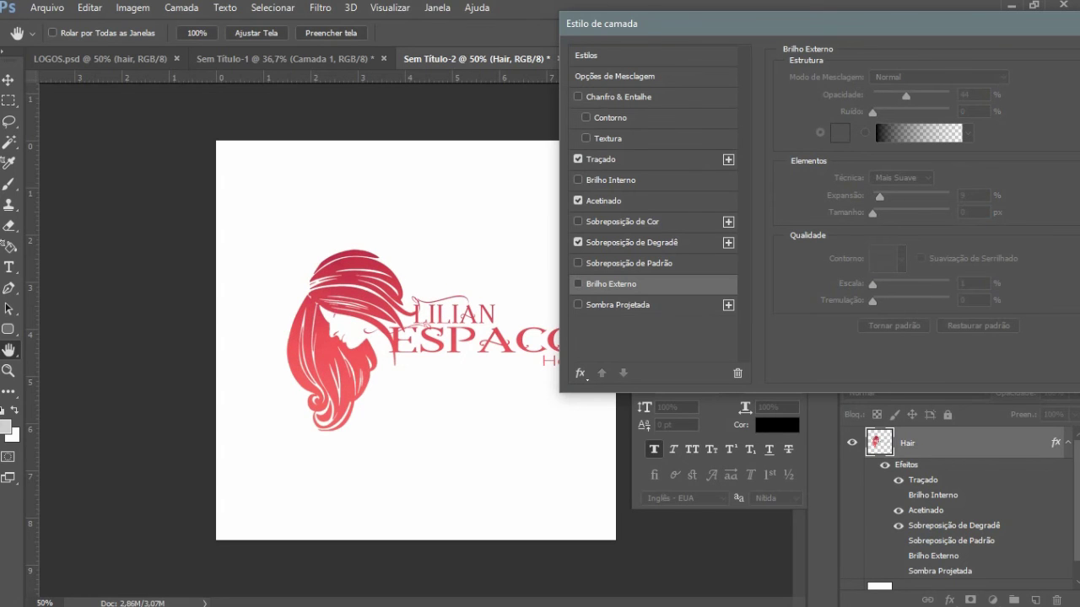
click(578, 304)
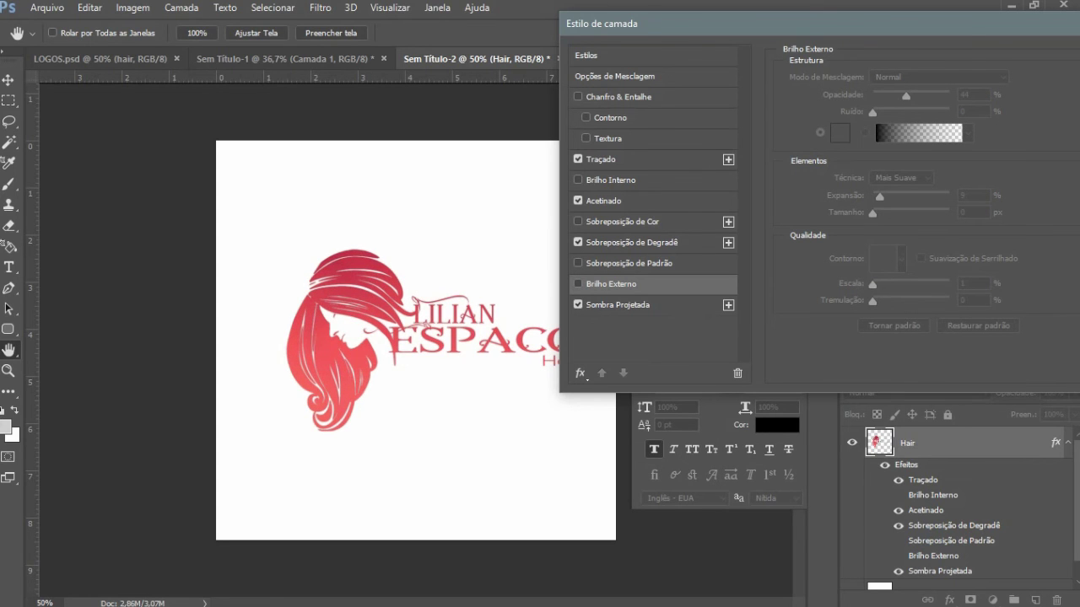
drag(641, 24, 569, 48)
Step: Test the drop shadow at 94% opacity with reduced spread, then remove it
click(506, 330)
click(506, 330)
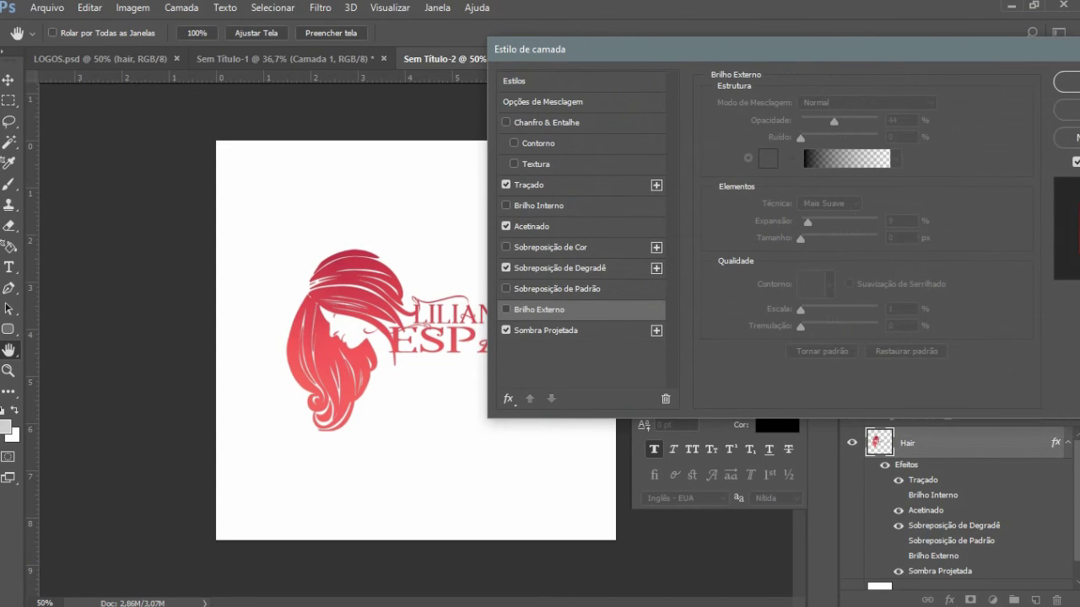
click(546, 330)
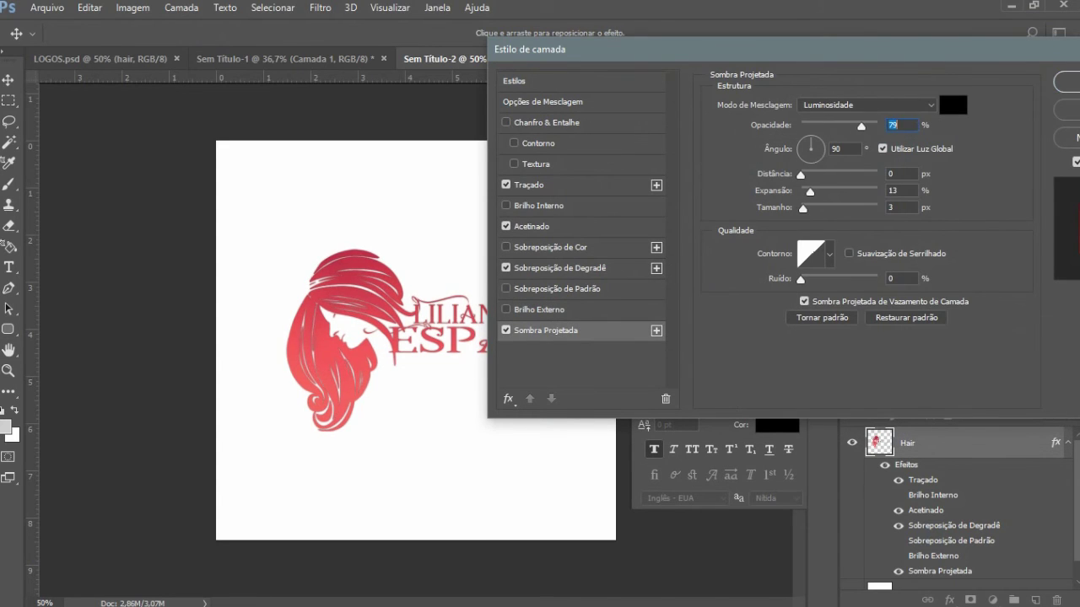
key(Up)
key(Up)
key(Up)
drag(951, 79, 978, 91)
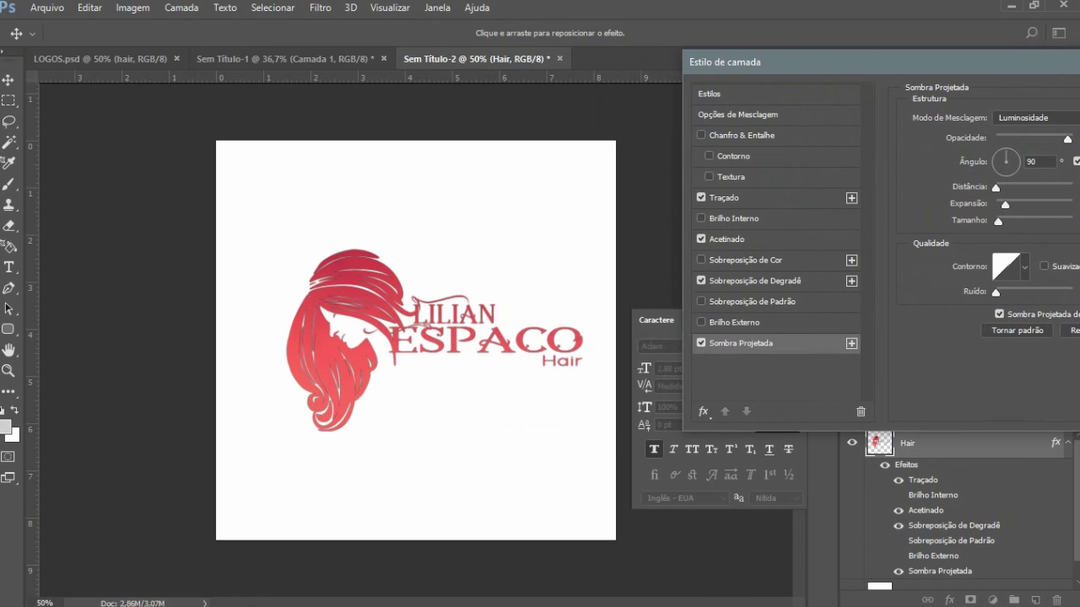
key(Tab)
key(Tab)
key(Tab)
key(Down)
key(Down)
key(Down)
key(Down)
key(Down)
key(Down)
key(Down)
key(Down)
key(Down)
key(Down)
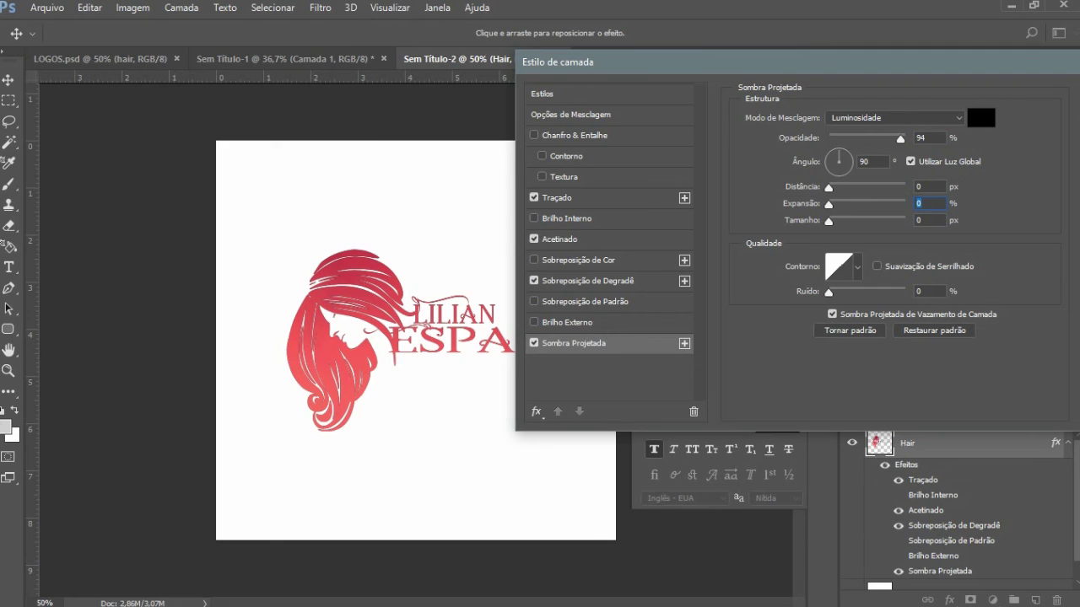
click(533, 344)
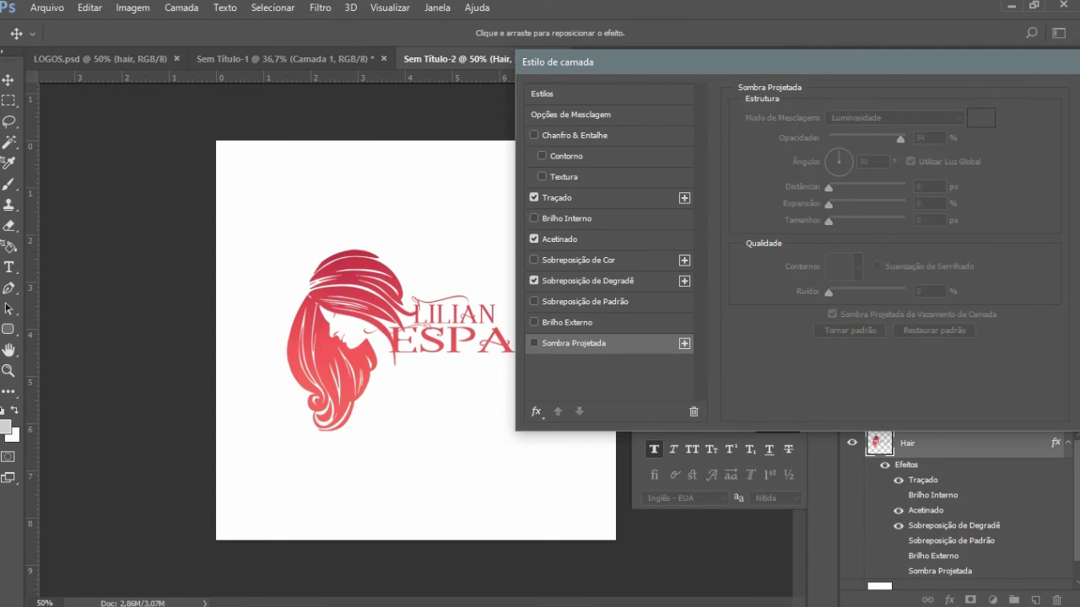
drag(633, 62, 461, 63)
Step: Apply the effects, shift the logo slightly left, then minimise Photoshop and the folder window
click(962, 96)
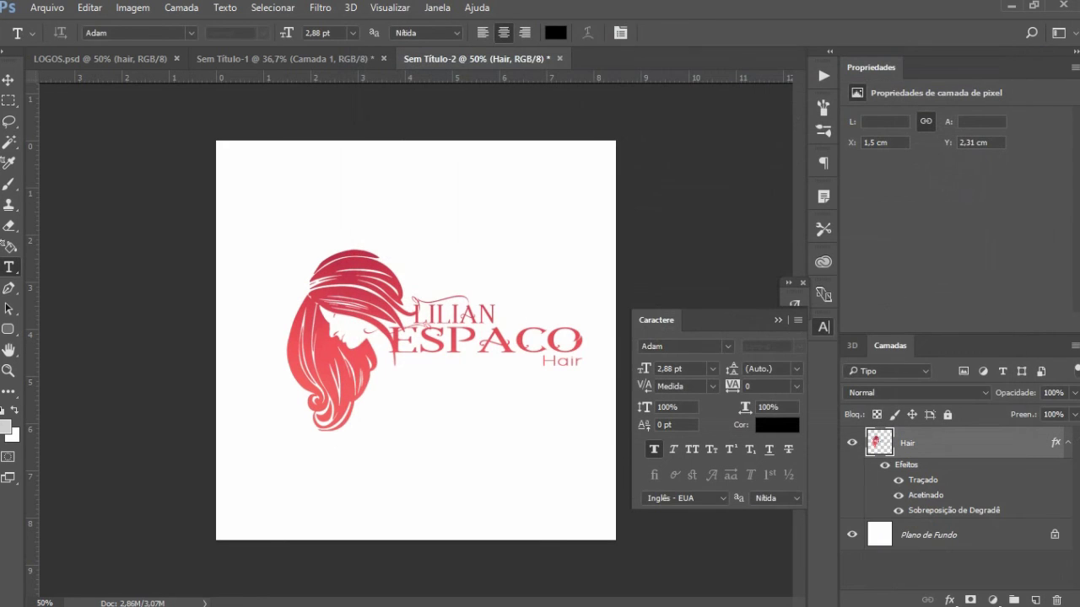
click(777, 320)
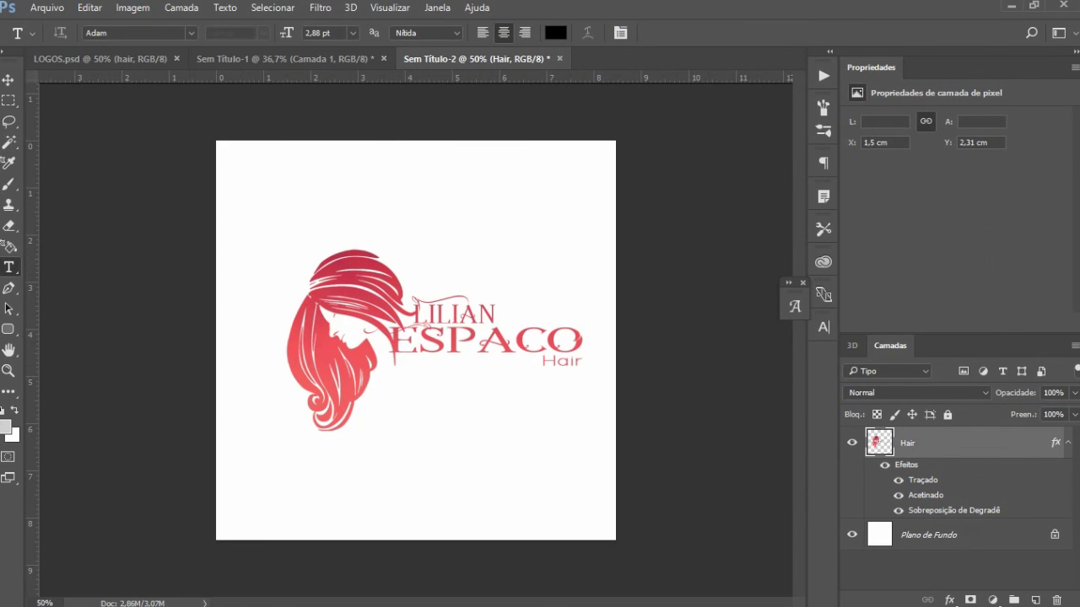
key(v)
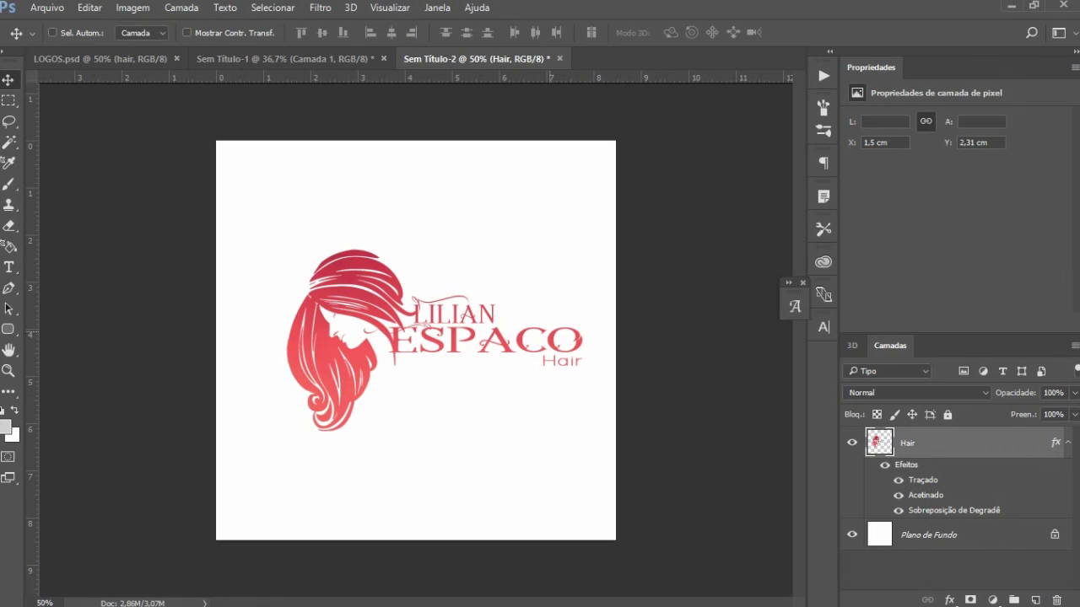
drag(504, 301, 508, 305)
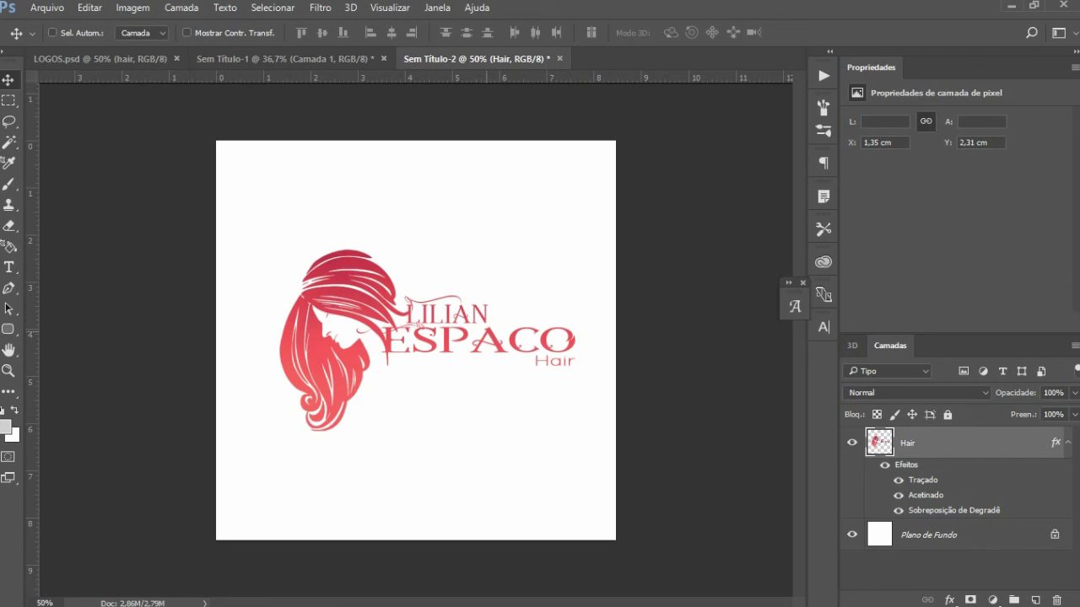
drag(485, 291, 473, 291)
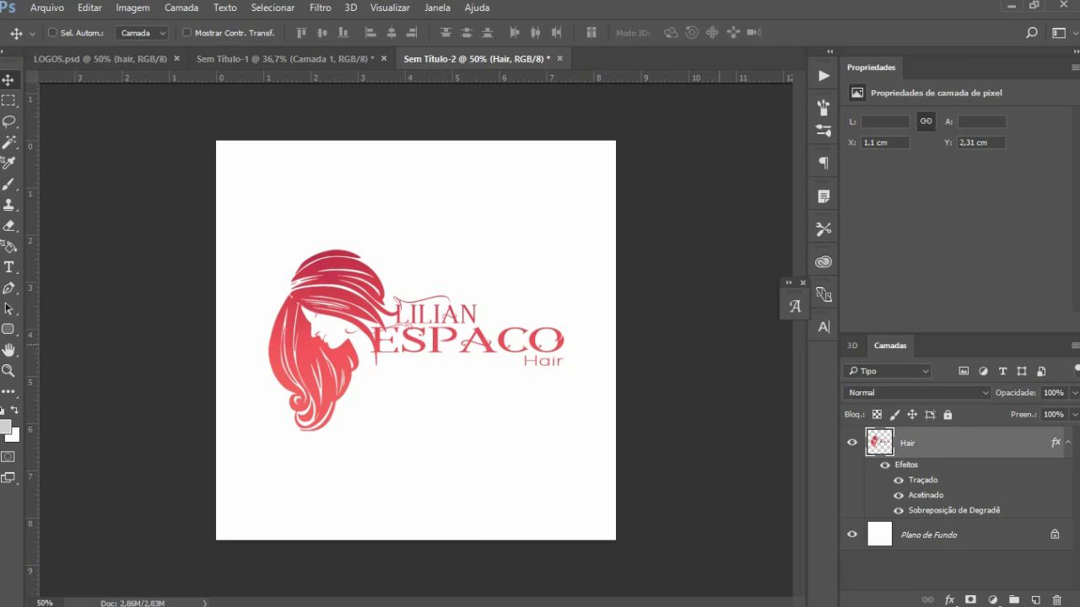
click(1010, 6)
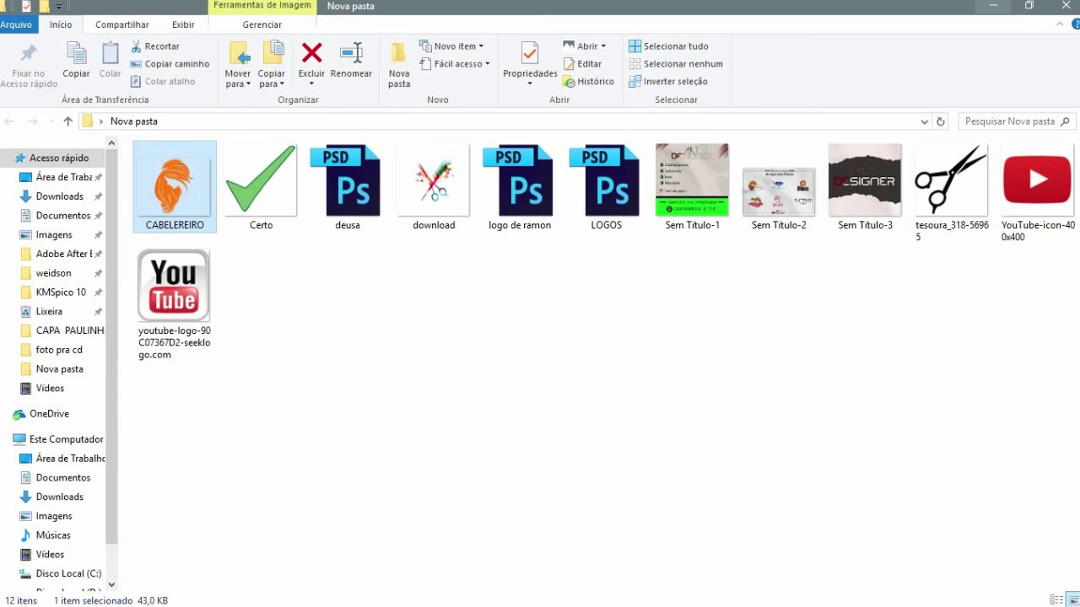
click(992, 6)
mouse_move(1077, 386)
click(1061, 387)
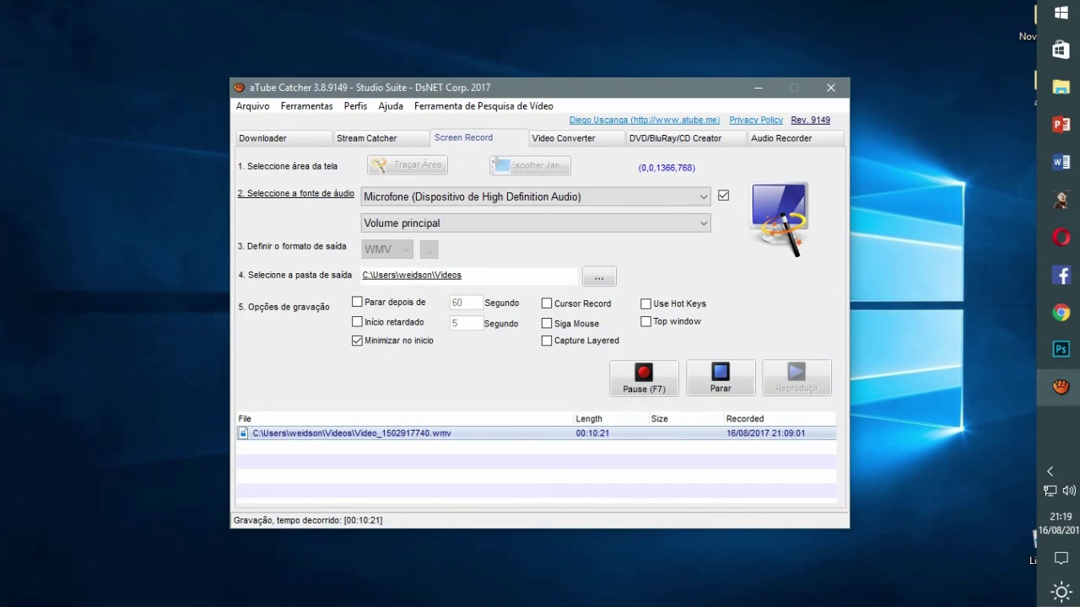